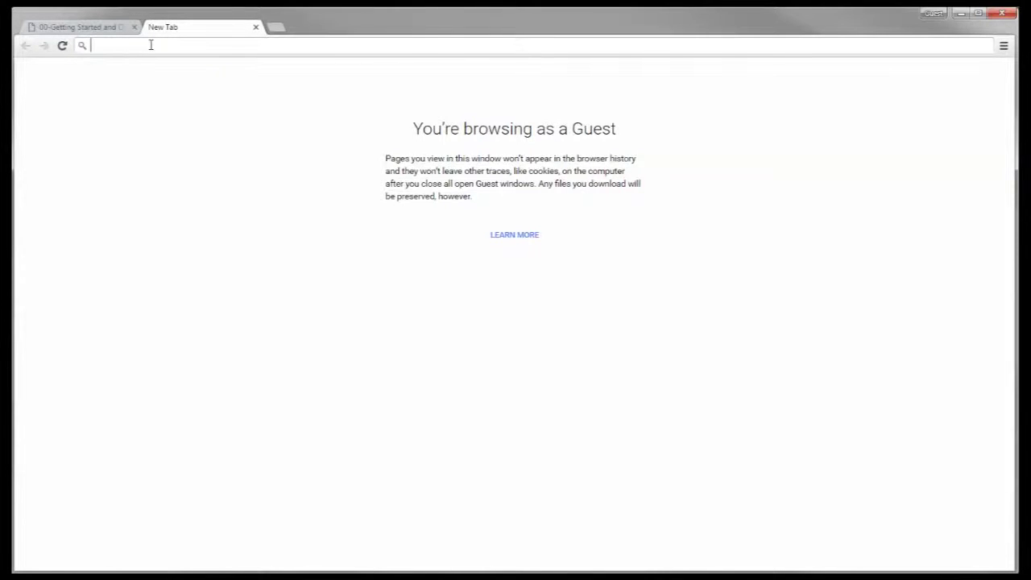
Enter pavementlca.com in the new tab's address bar
{"action": "type", "text": "pavementlca.co"}
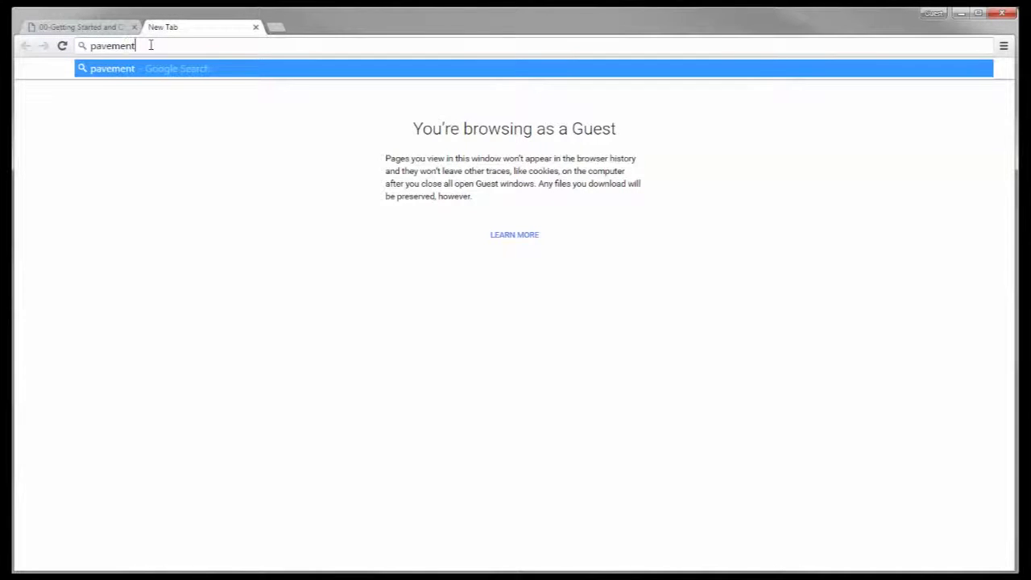
{"action": "type", "text": "m"}
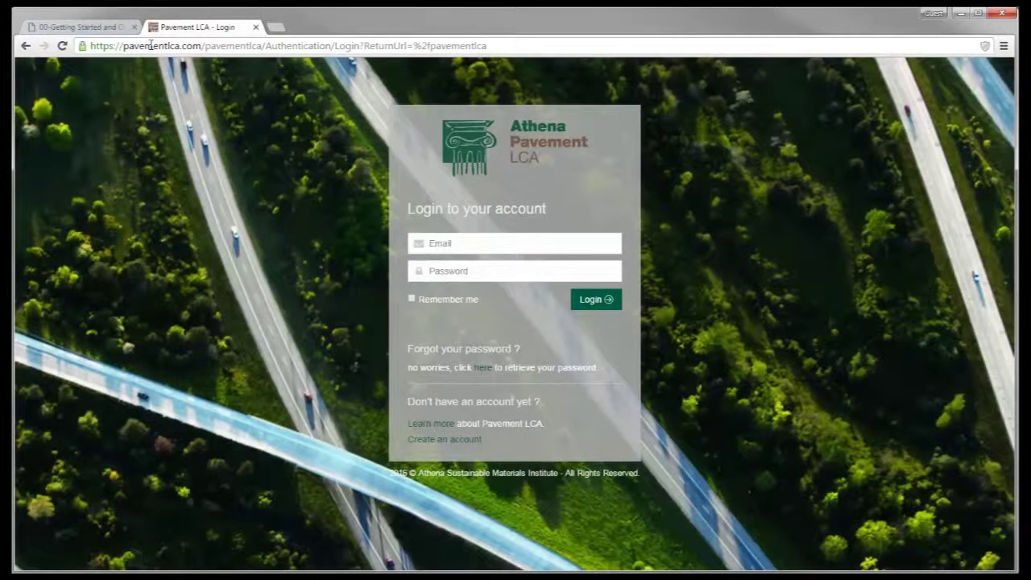
Open the new-account form and fill in the e-mail, password, password confirmation and first name
{"action": "left_click", "coordinate": [441, 445]}
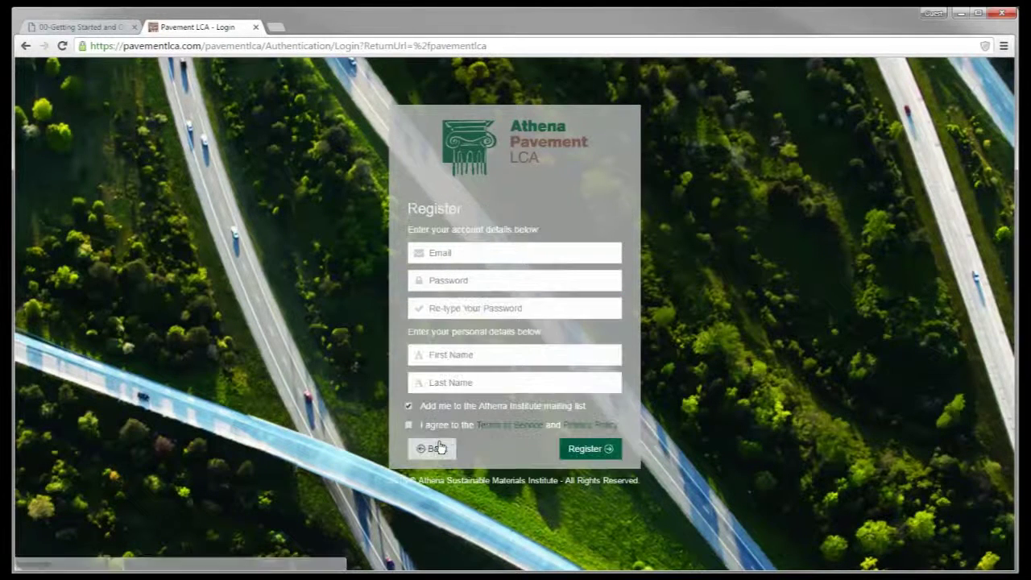
{"action": "left_click", "coordinate": [456, 251]}
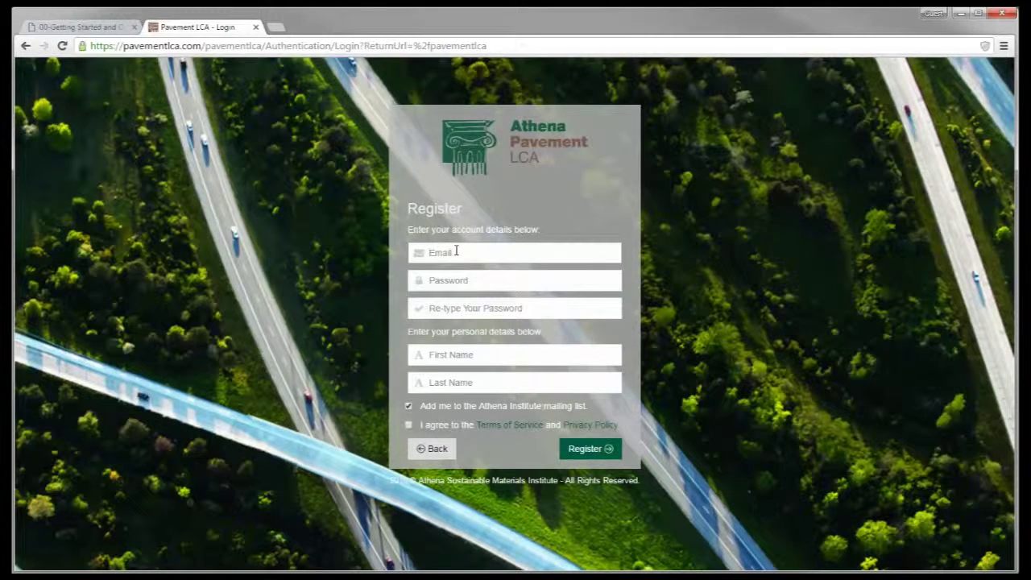
{"action": "left_click", "coordinate": [464, 281]}
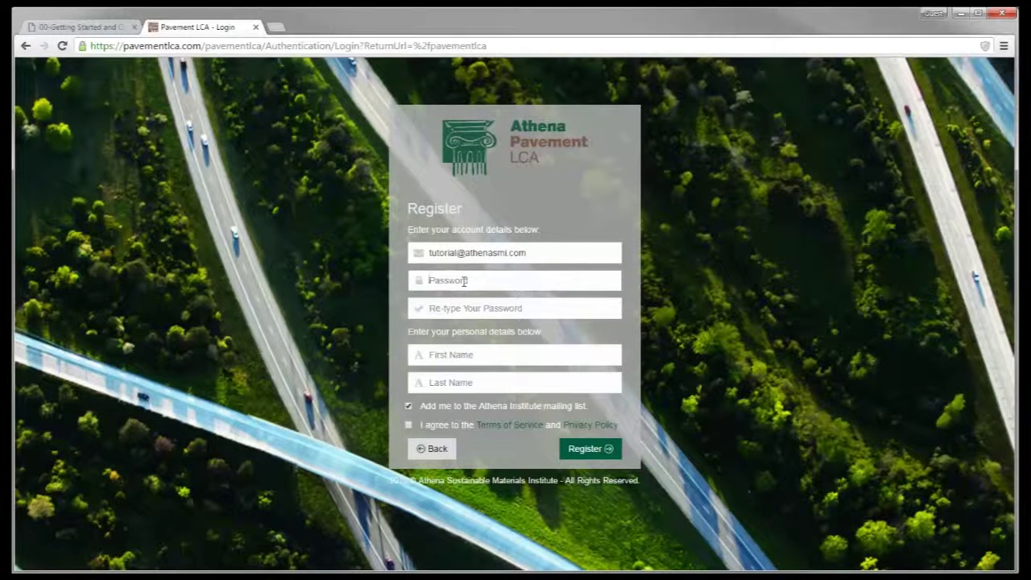
{"action": "type", "text": "••••••••"}
{"action": "key", "text": "Tab"}
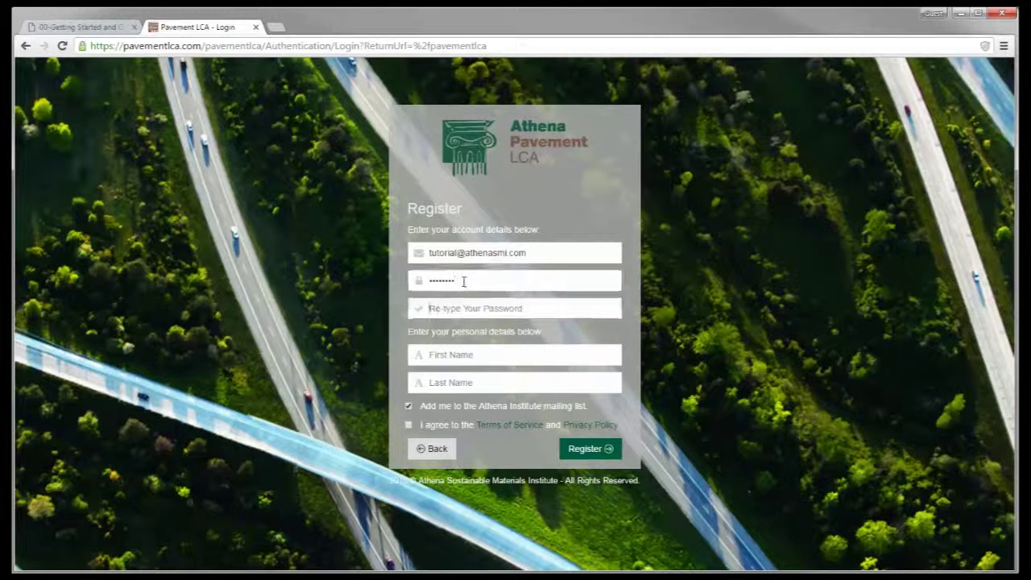
{"action": "type", "text": "••••••••"}
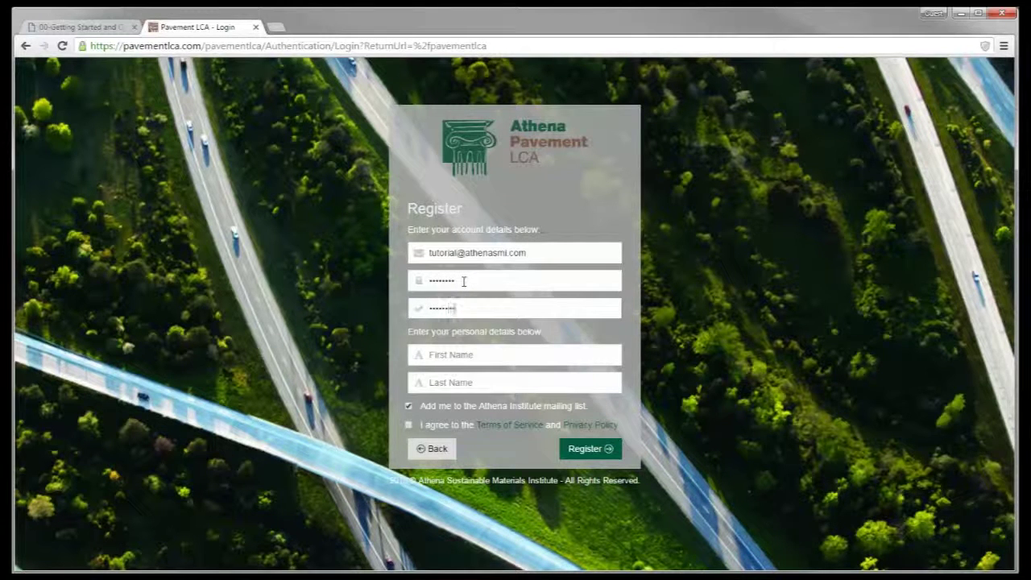
{"action": "left_click", "coordinate": [466, 359]}
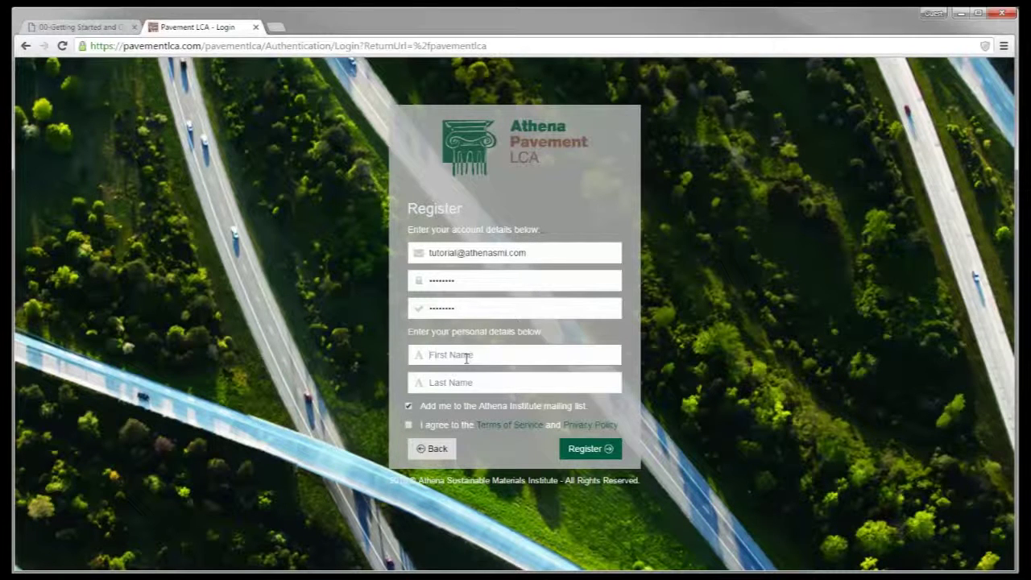
{"action": "type", "text": "Tutorial"}
Accept the terms and supply the required last name after the first submission attempt
{"action": "left_click", "coordinate": [446, 382]}
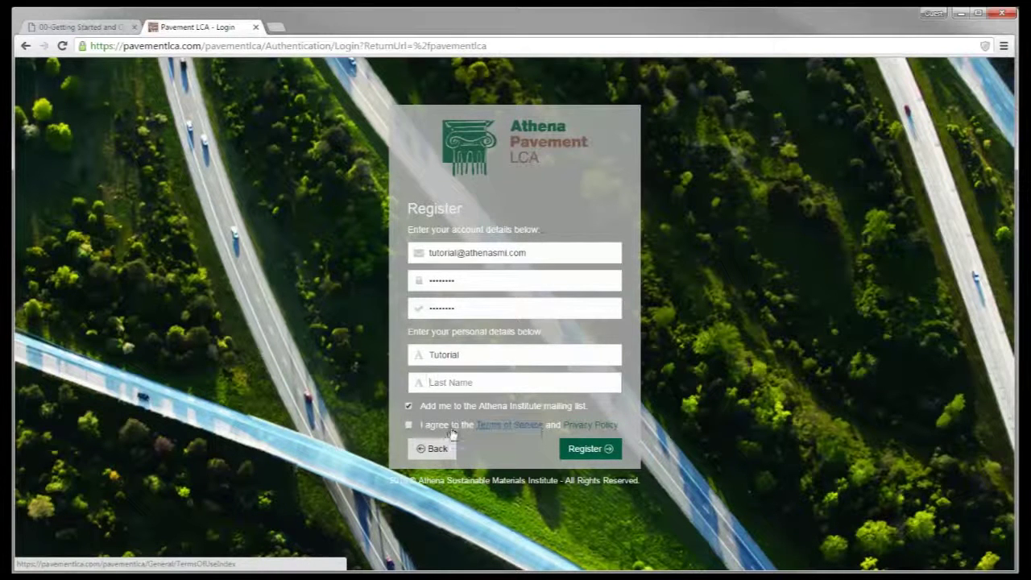
{"action": "left_click", "coordinate": [409, 426]}
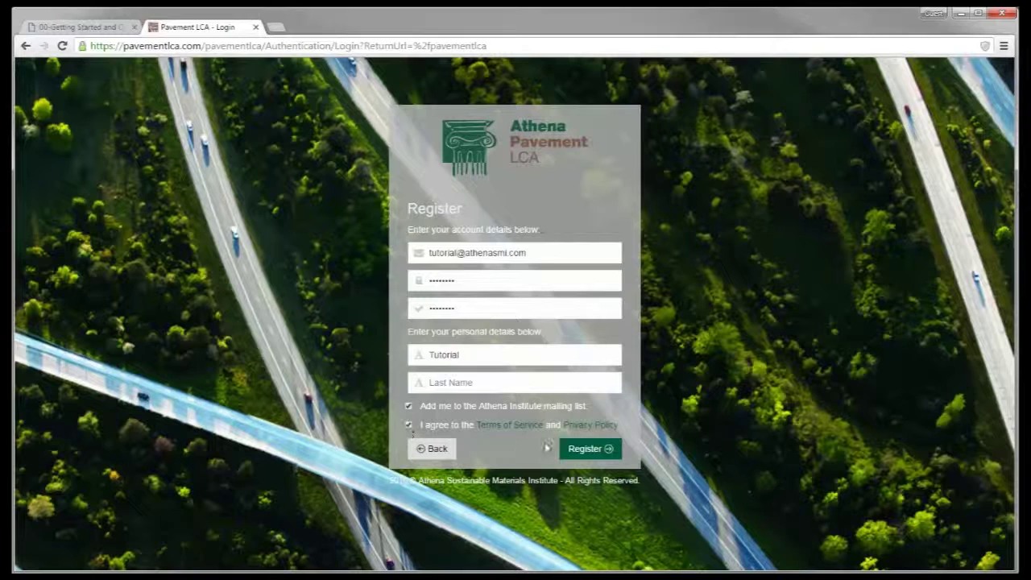
{"action": "left_click", "coordinate": [577, 452]}
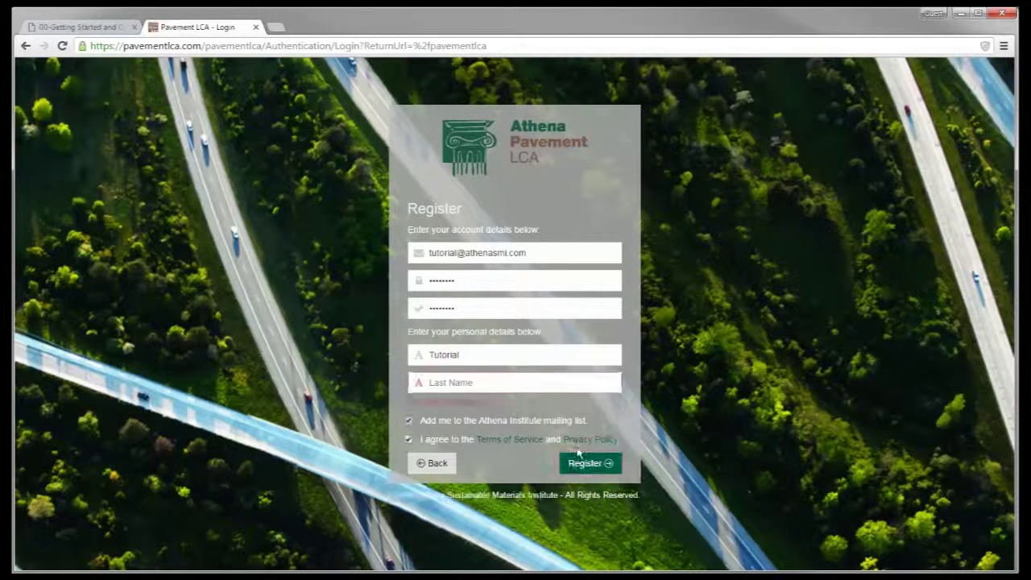
{"action": "left_click", "coordinate": [469, 382]}
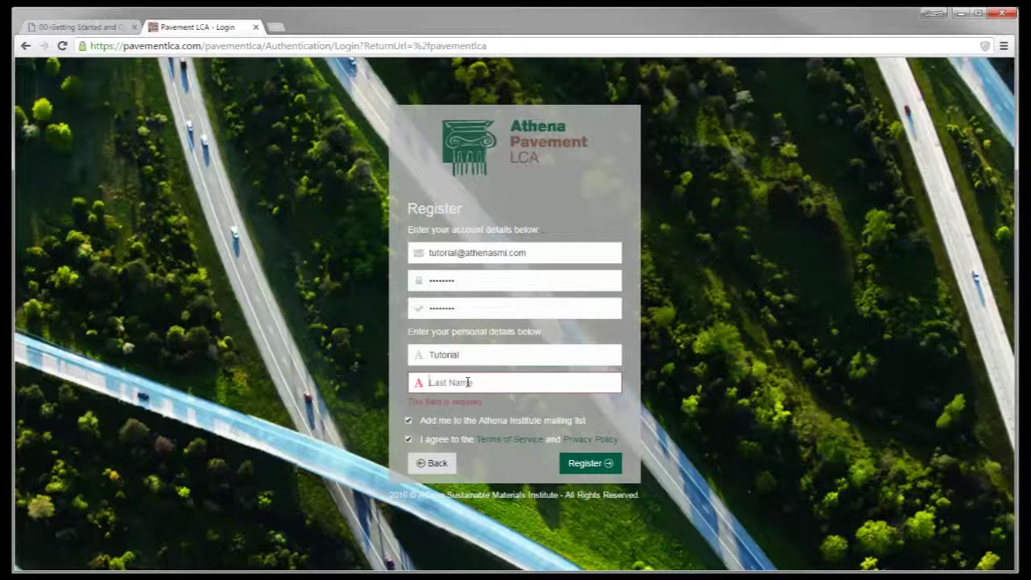
{"action": "type", "text": "Session"}
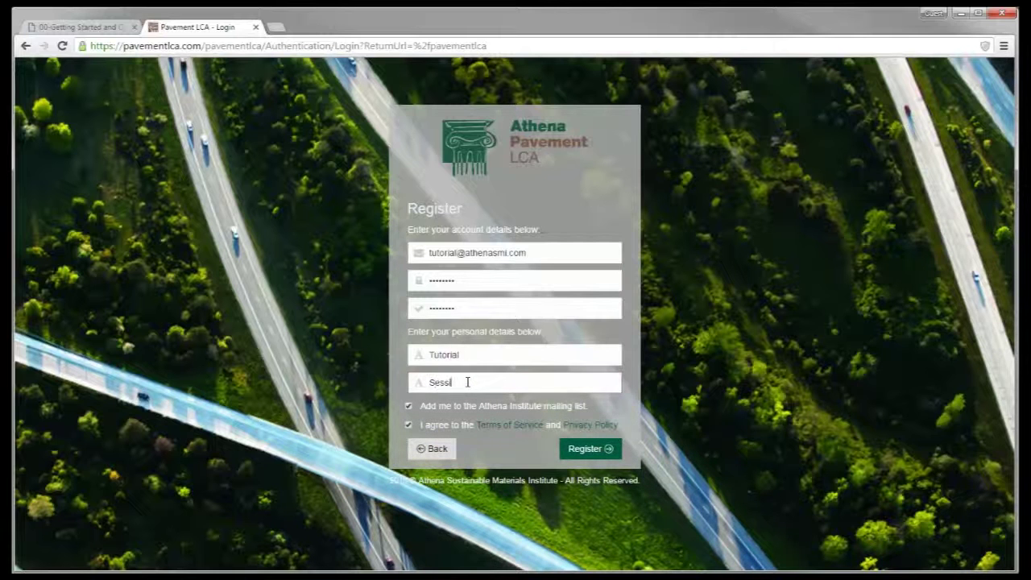
Register the account, then expand the Projects, Reports and Libraries sidebar menus on the dashboard
{"action": "left_click", "coordinate": [593, 447]}
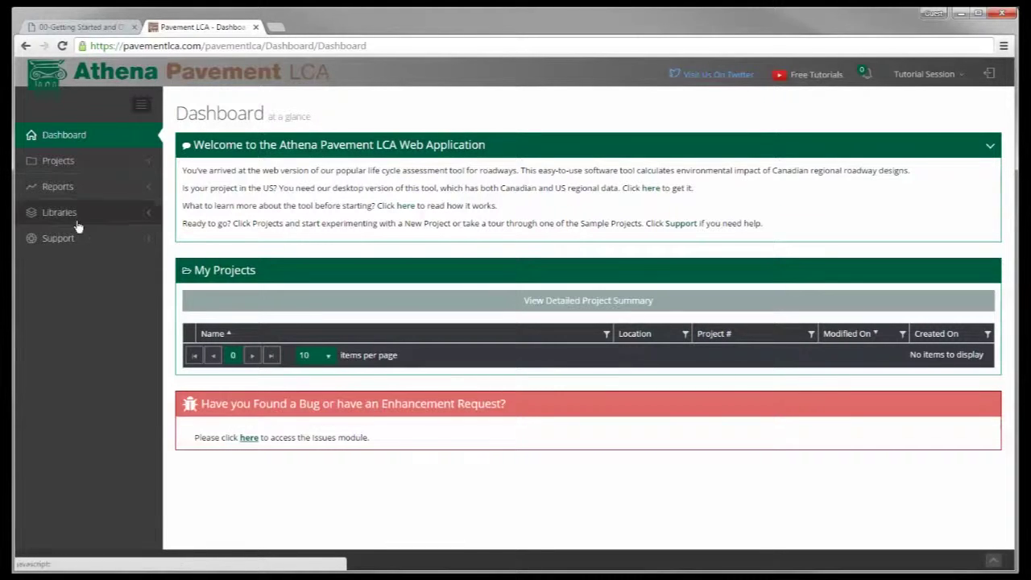
{"action": "left_click", "coordinate": [69, 164]}
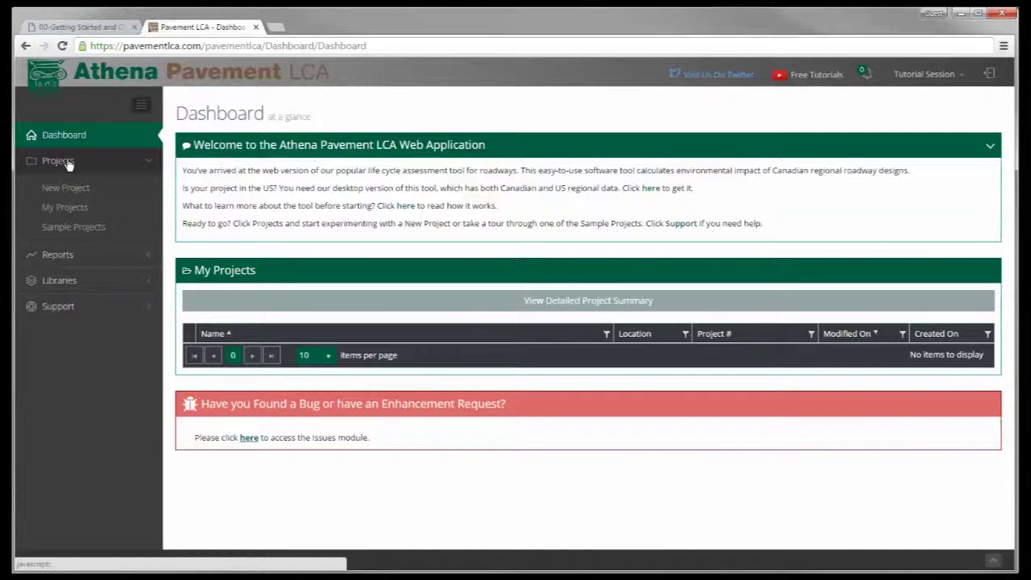
{"action": "left_click", "coordinate": [69, 256]}
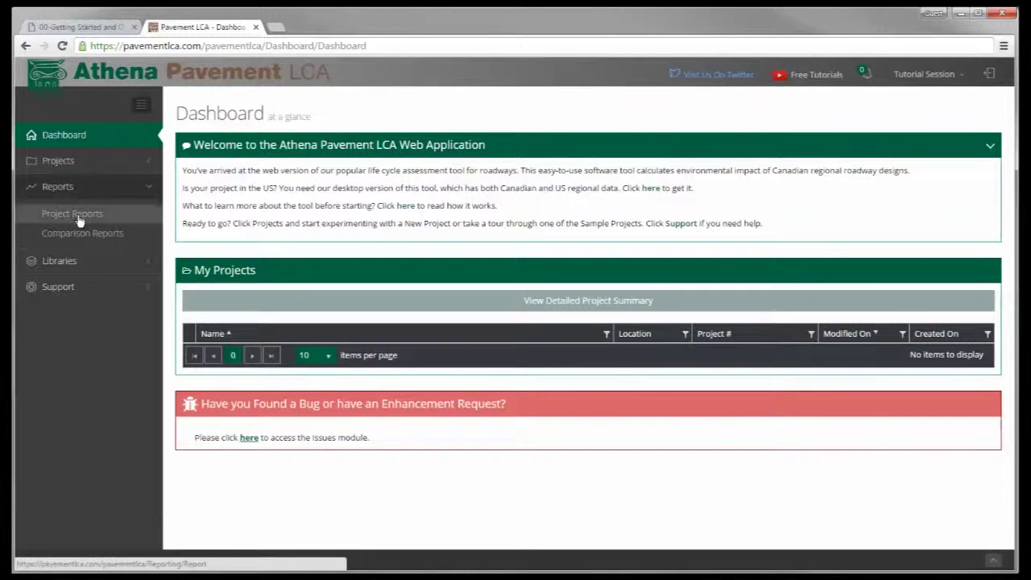
{"action": "left_click", "coordinate": [76, 262]}
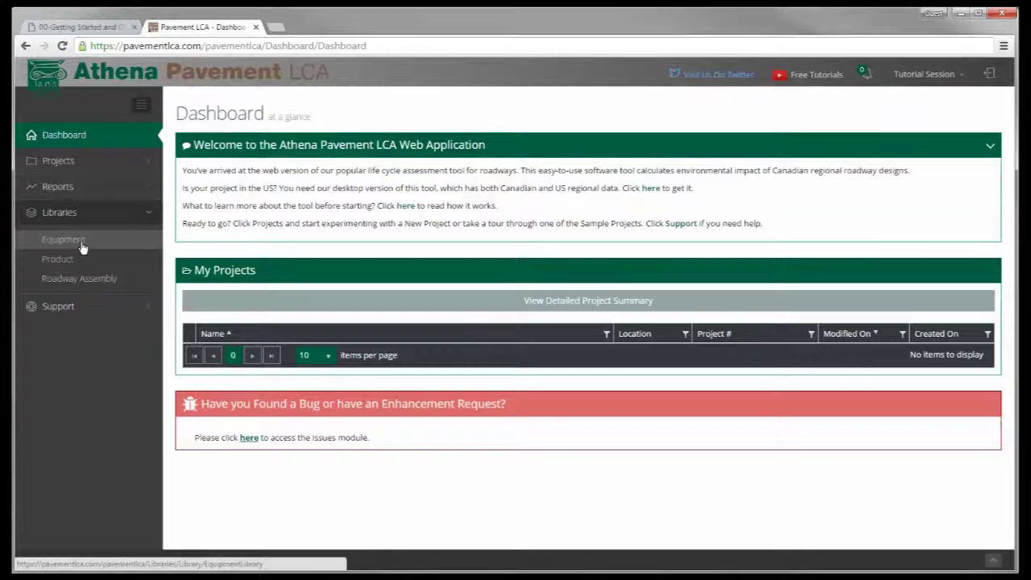
View the Equipment and Roadway Assembly libraries, then the Knowledge Base, Issues and Contact support pages
{"action": "left_click", "coordinate": [81, 244]}
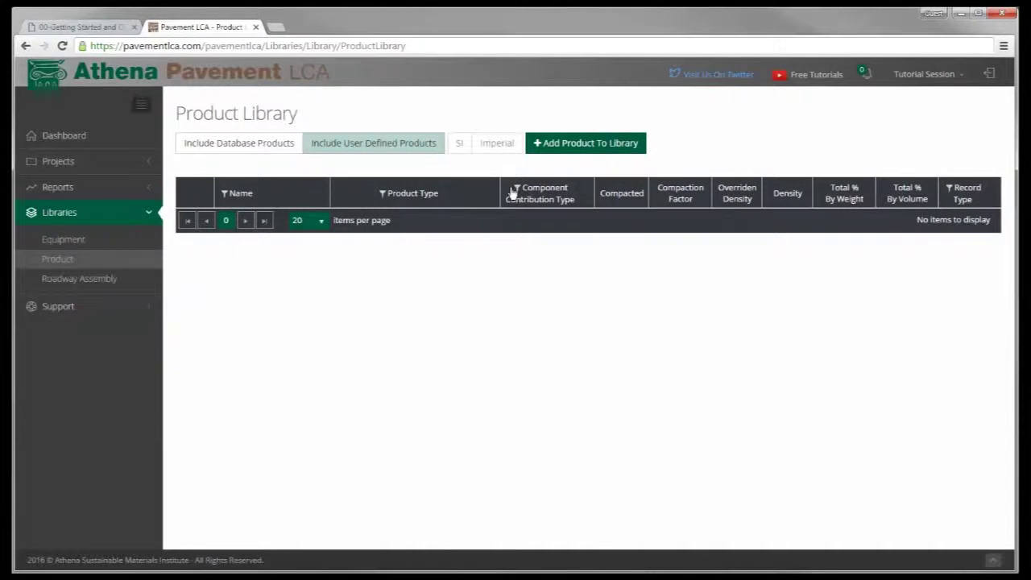
{"action": "left_click", "coordinate": [94, 284]}
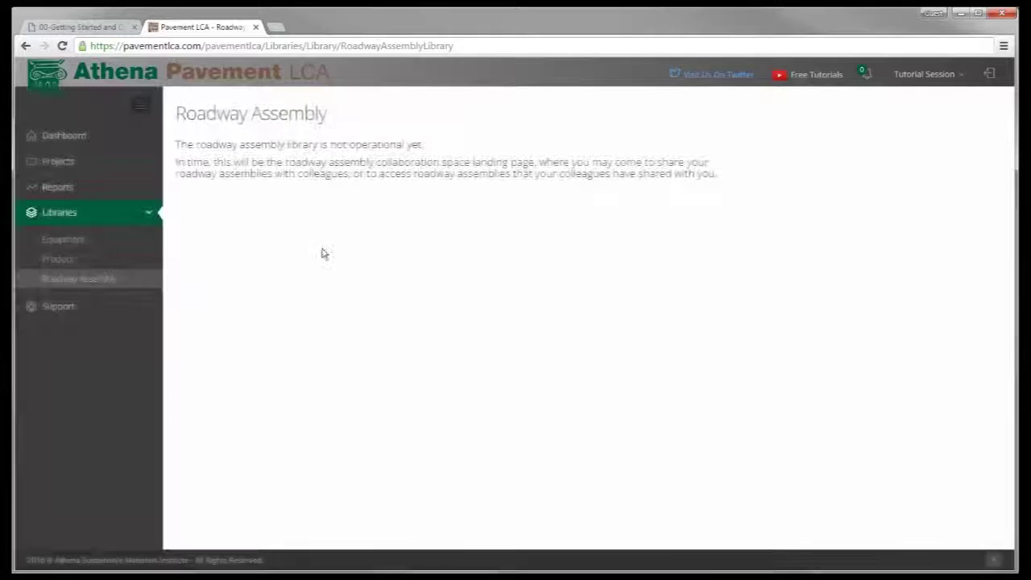
{"action": "left_click", "coordinate": [55, 310]}
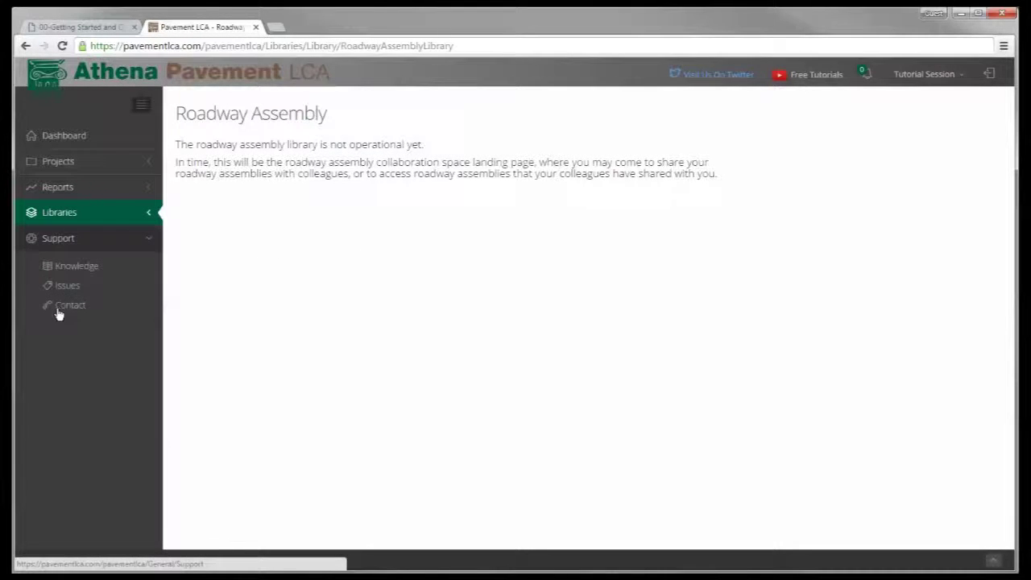
{"action": "left_click", "coordinate": [74, 268]}
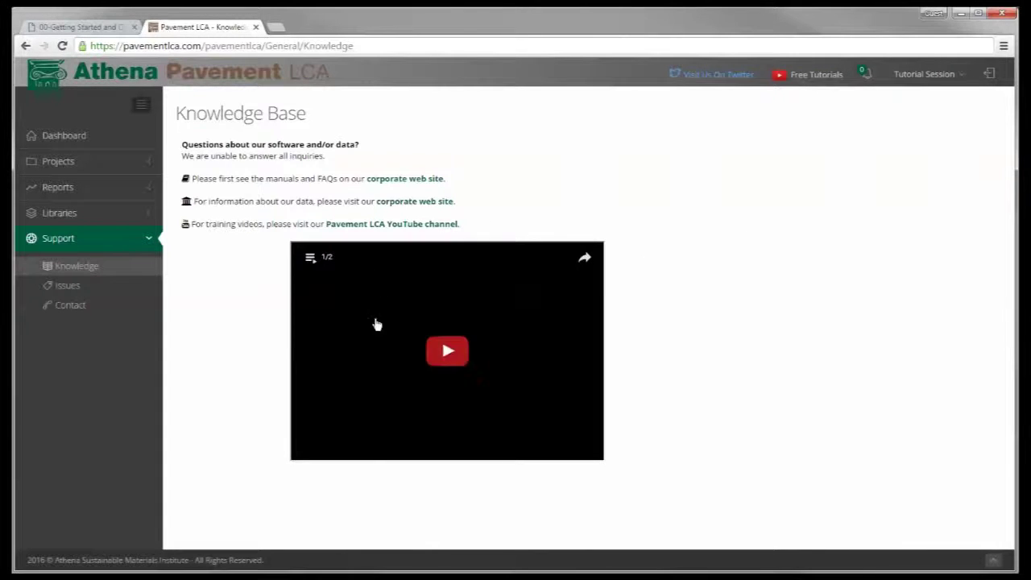
{"action": "left_click", "coordinate": [62, 288]}
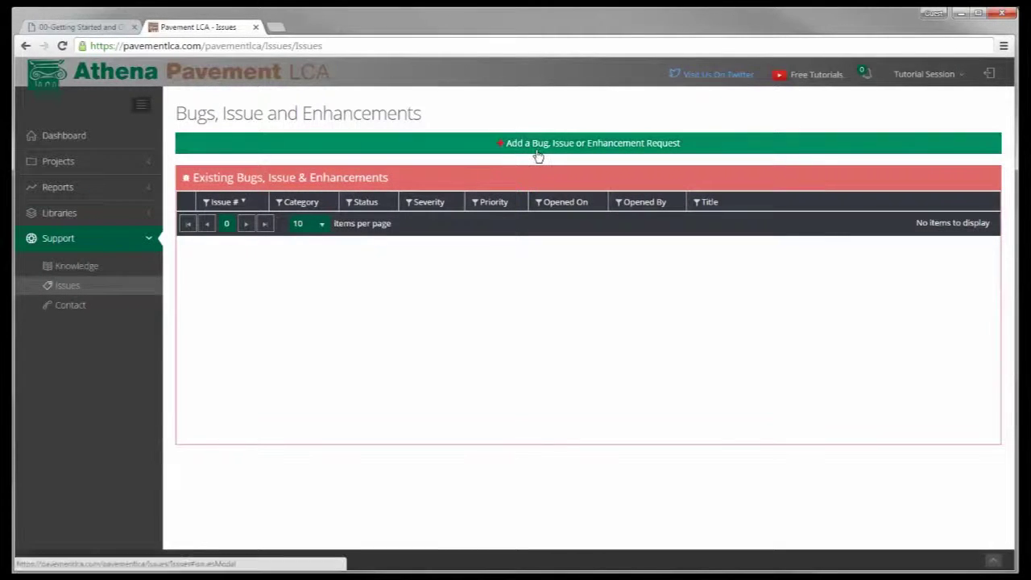
{"action": "left_click", "coordinate": [70, 306]}
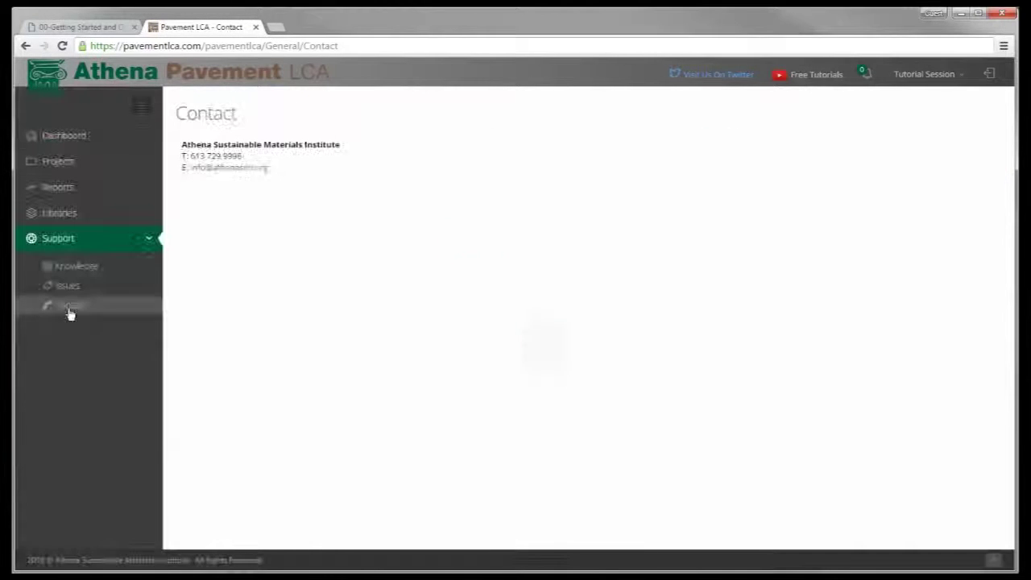
Copy the ON-Mun.Coll. HMA-250 and PCC-250 sample projects, then list My Projects
{"action": "left_click", "coordinate": [69, 164]}
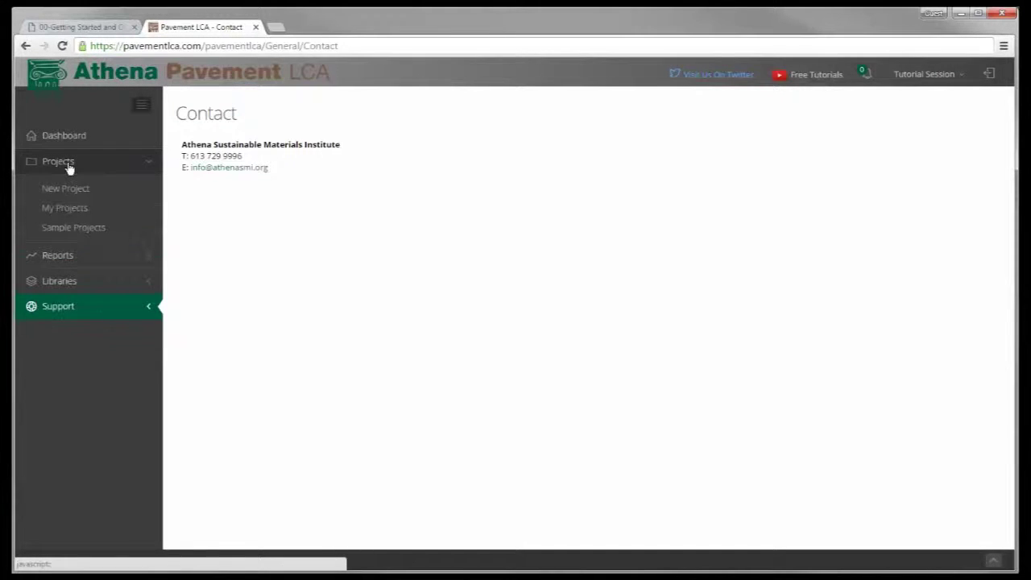
{"action": "left_click", "coordinate": [69, 229]}
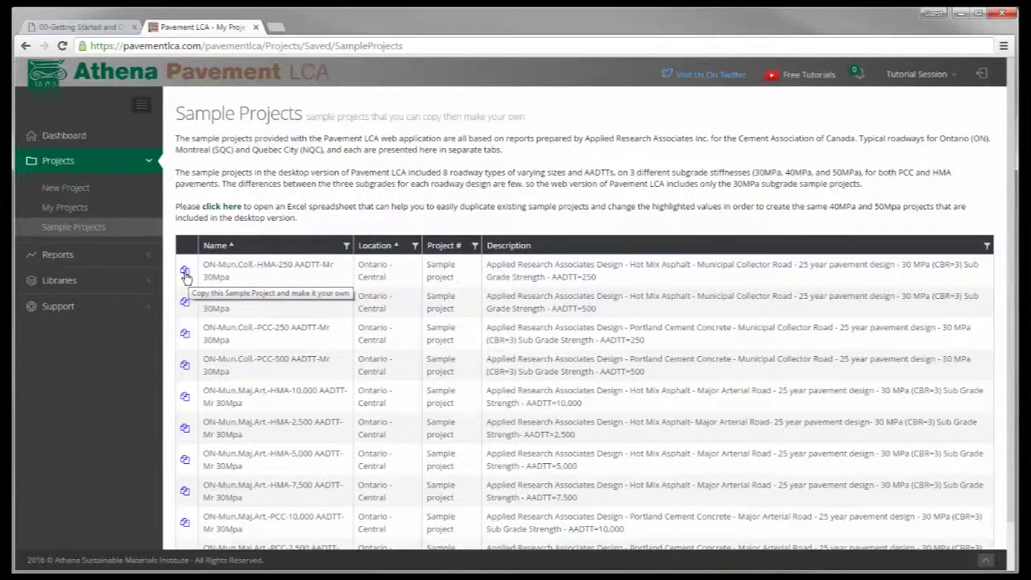
{"action": "left_click", "coordinate": [185, 275]}
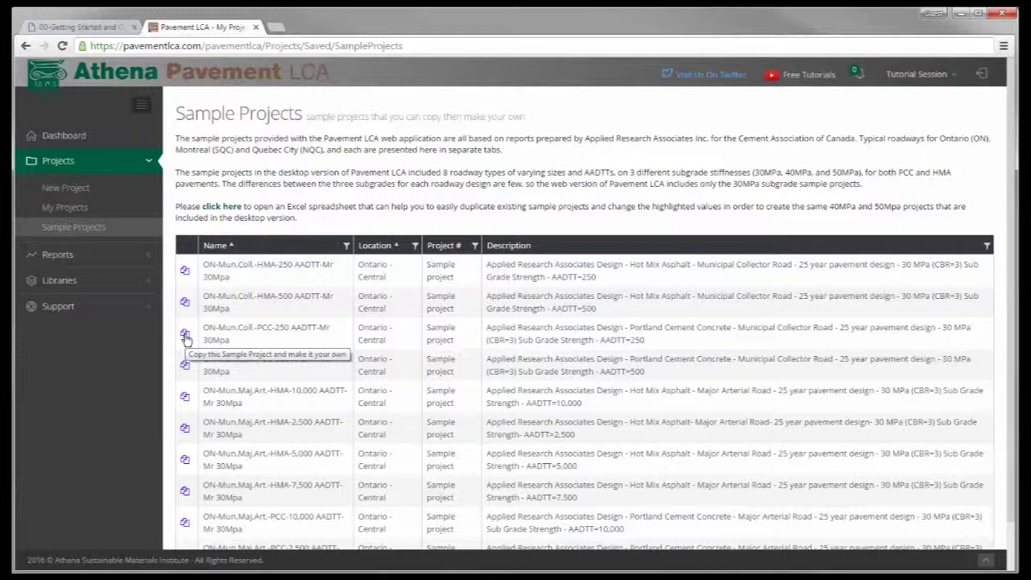
{"action": "left_click", "coordinate": [185, 335]}
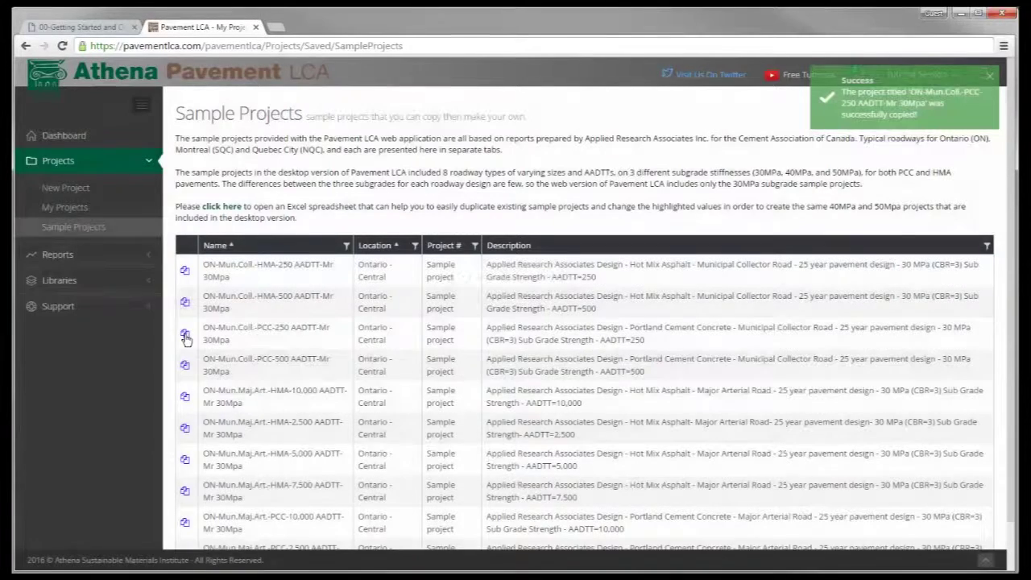
{"action": "left_click", "coordinate": [67, 215]}
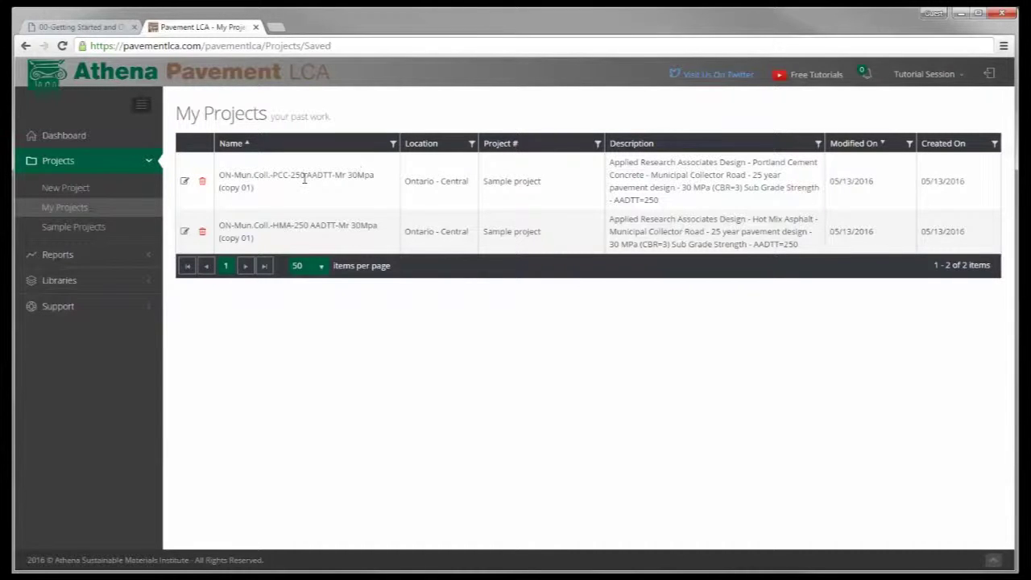
Open the HMA-250 (copy 01) project and show its Project Roadways tab
{"action": "left_click", "coordinate": [185, 233]}
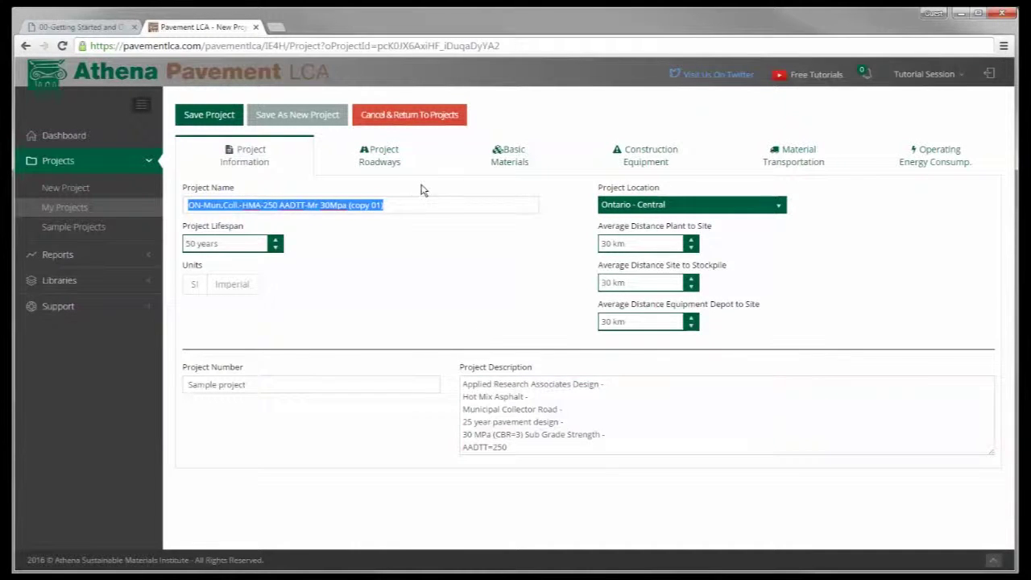
{"action": "left_click", "coordinate": [392, 163]}
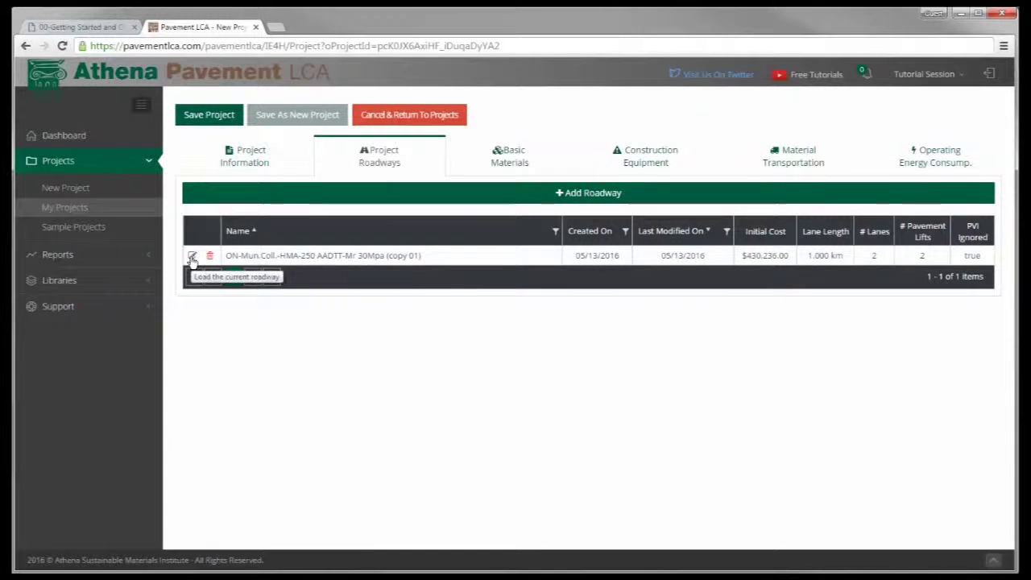
Load the roadway, review its design details, and leave Granular Layer 1 as ON Granular A
{"action": "left_click", "coordinate": [193, 256]}
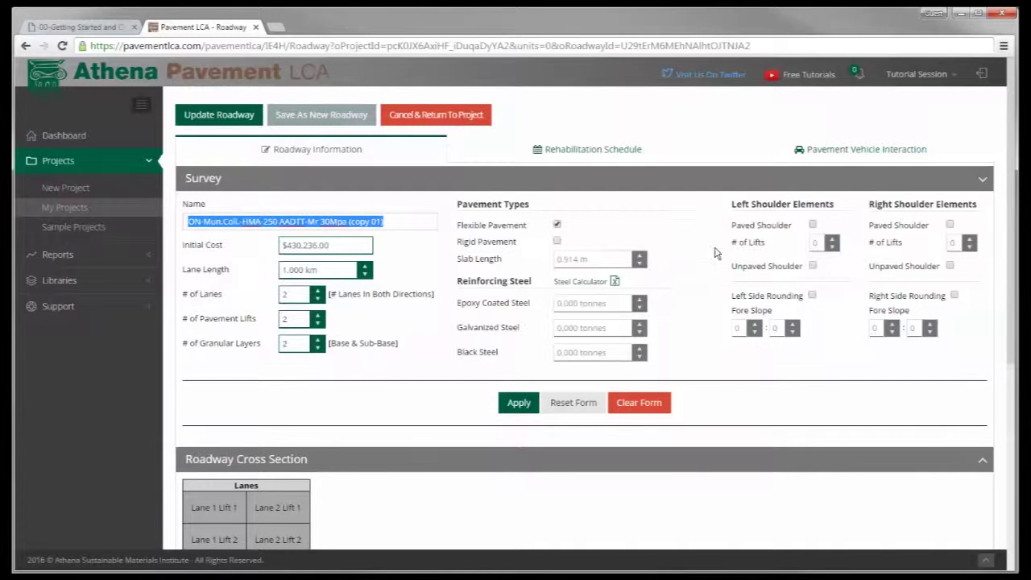
{"action": "scroll", "coordinate": [540, 493], "scroll_direction": "down", "scroll_amount": 2}
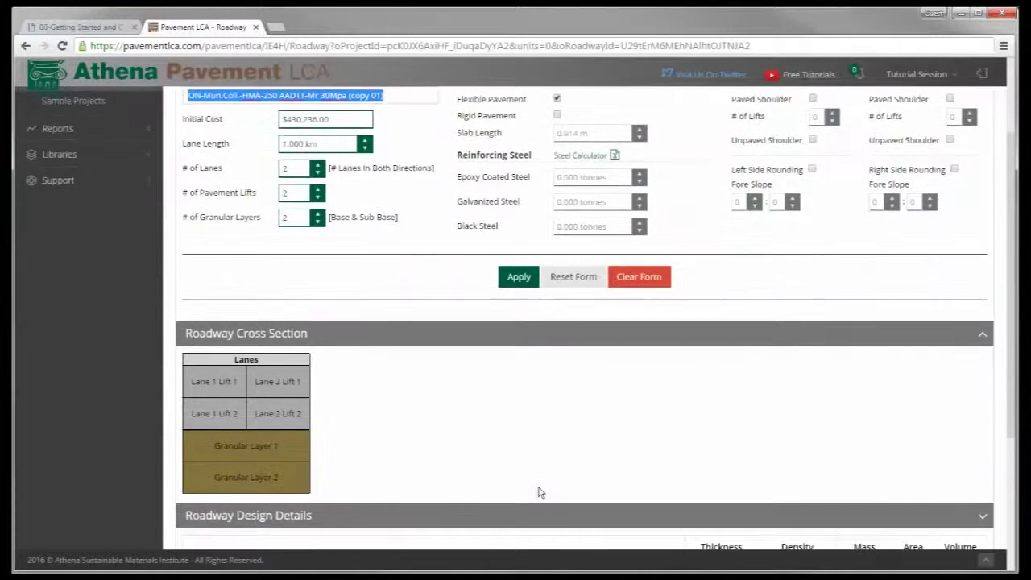
{"action": "scroll", "coordinate": [540, 493], "scroll_direction": "down", "scroll_amount": 1}
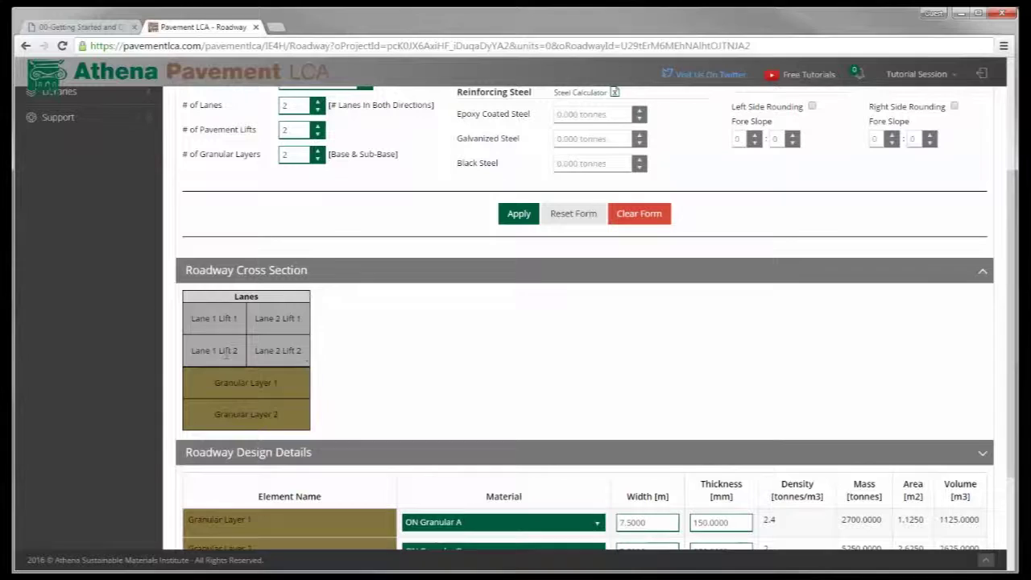
{"action": "scroll", "coordinate": [429, 348], "scroll_direction": "down", "scroll_amount": 2}
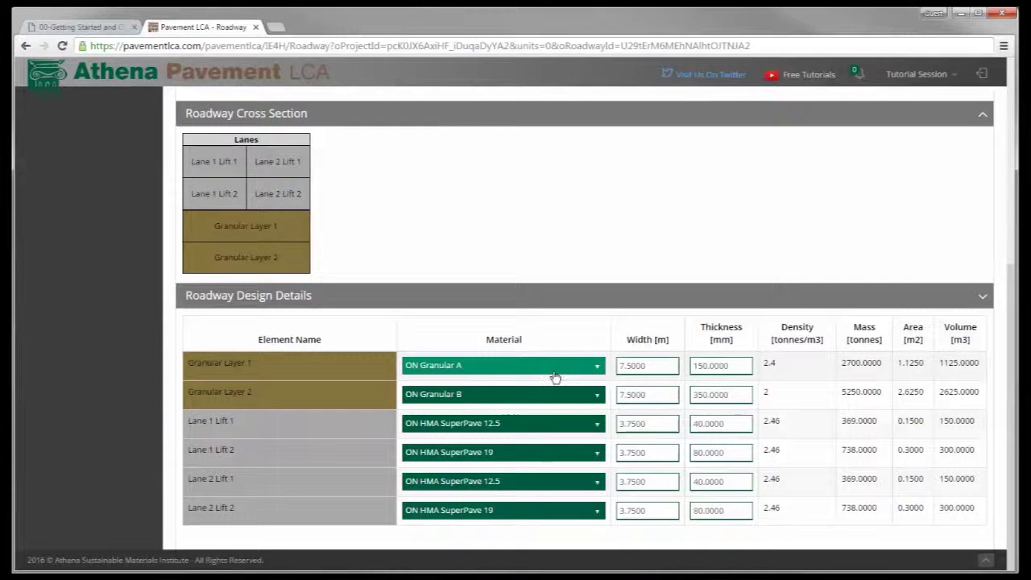
{"action": "left_click", "coordinate": [599, 372]}
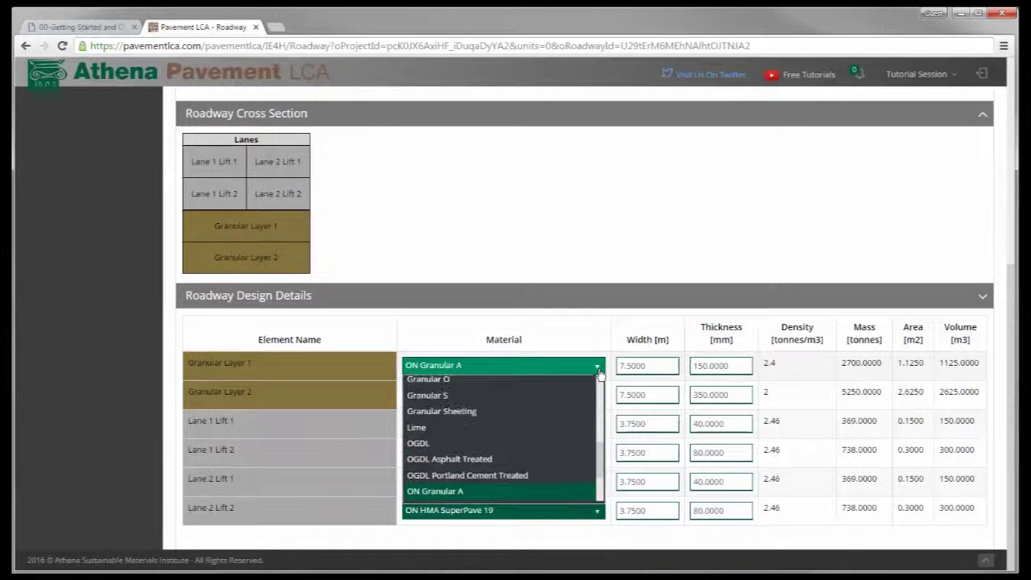
{"action": "left_click", "coordinate": [599, 372]}
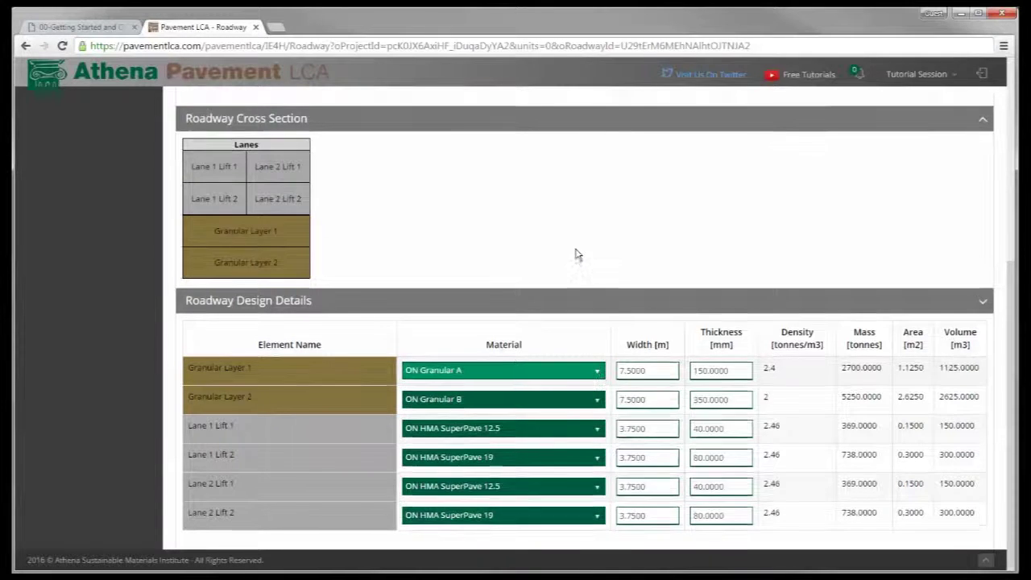
Show the Rehabilitation Schedule and review the first activity's record, closing it without saving
{"action": "scroll", "coordinate": [575, 253], "scroll_direction": "up", "scroll_amount": 5}
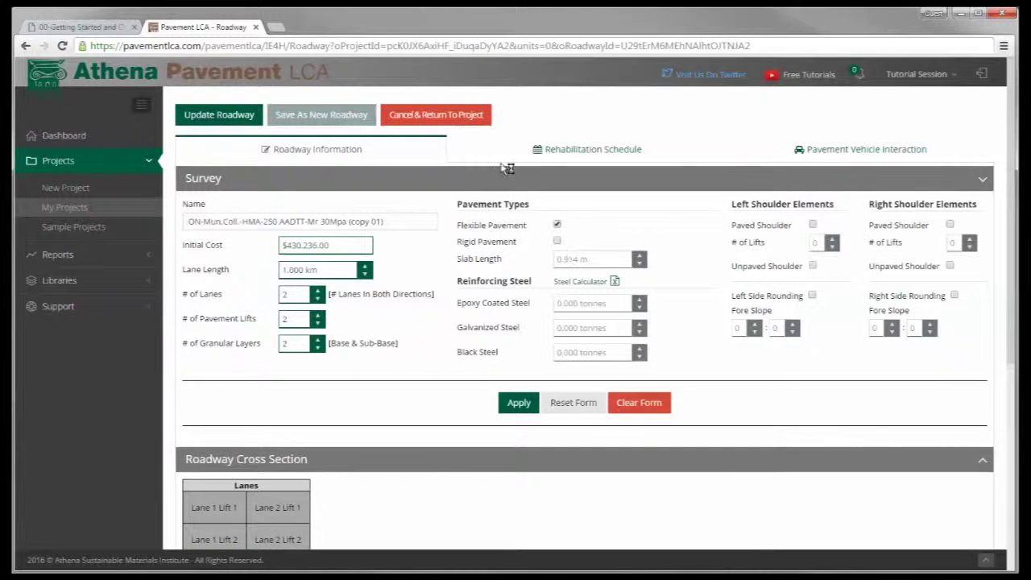
{"action": "left_click", "coordinate": [588, 152]}
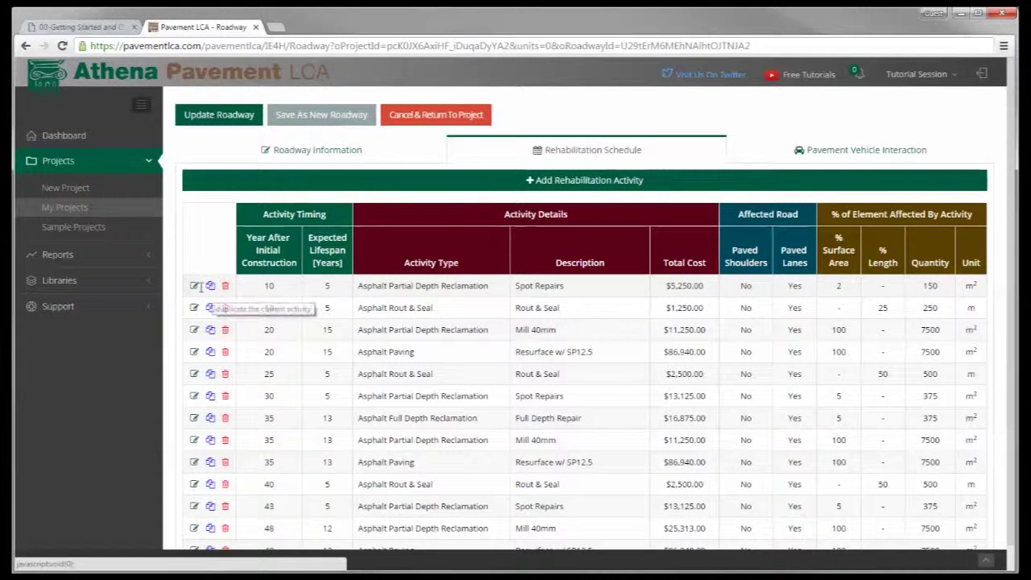
{"action": "left_click", "coordinate": [194, 287]}
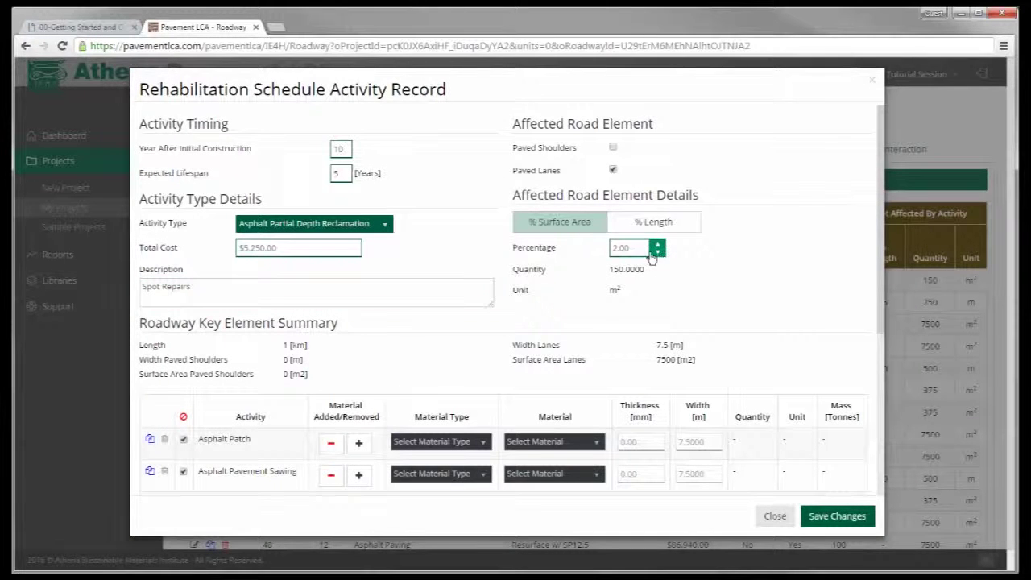
{"action": "scroll", "coordinate": [631, 345], "scroll_direction": "down", "scroll_amount": 5}
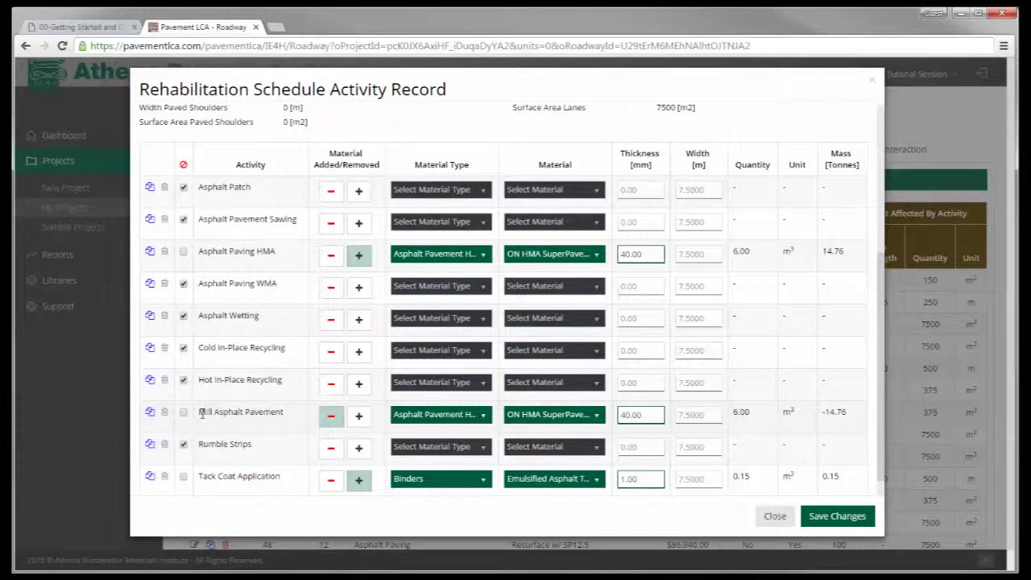
{"action": "left_click", "coordinate": [777, 519]}
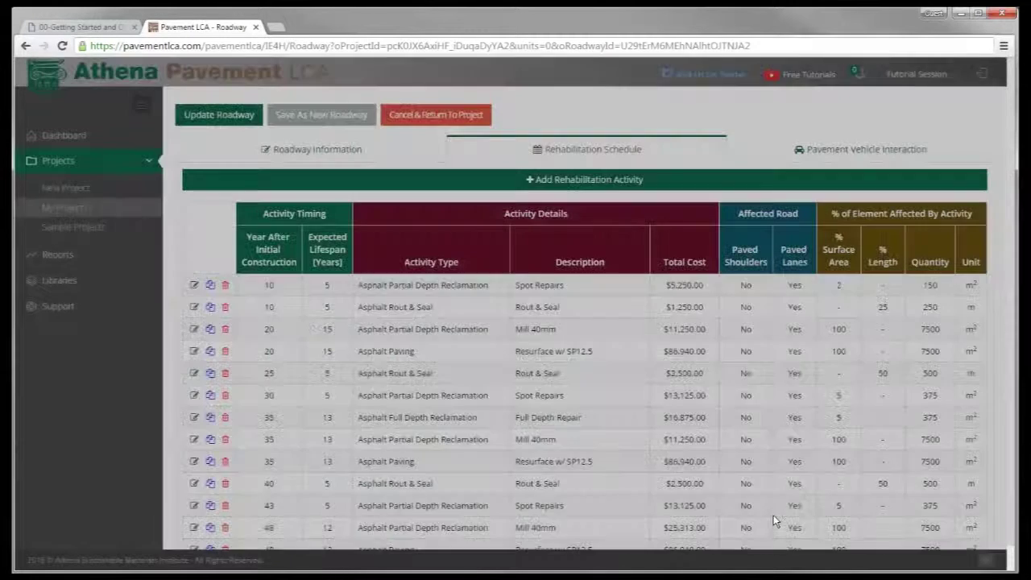
{"action": "scroll", "coordinate": [506, 392], "scroll_direction": "down", "scroll_amount": 1}
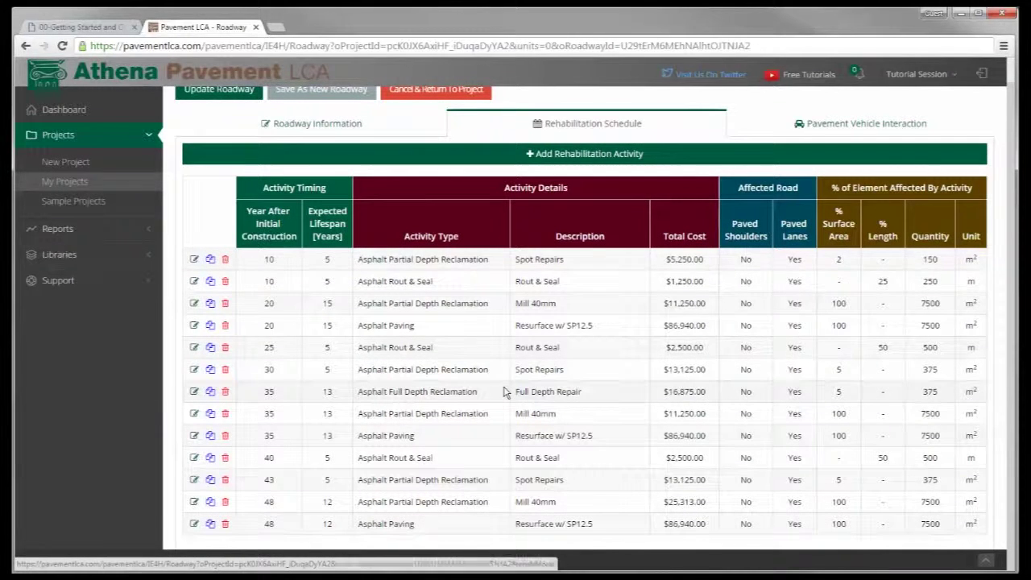
{"action": "scroll", "coordinate": [506, 392], "scroll_direction": "up", "scroll_amount": 1}
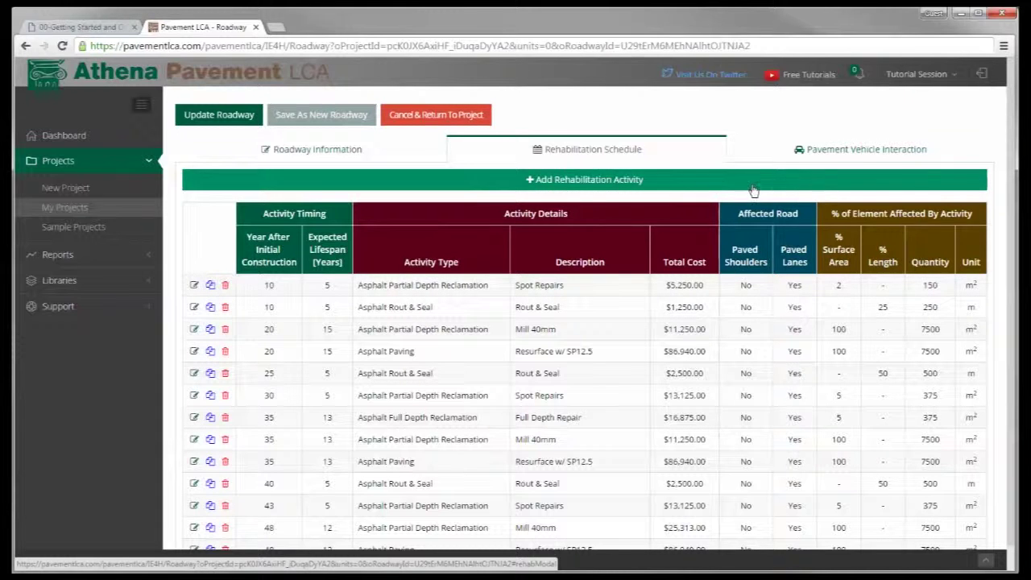
Show the Pavement Vehicle Interaction settings and save the roadway with Update Roadway
{"action": "left_click", "coordinate": [844, 153]}
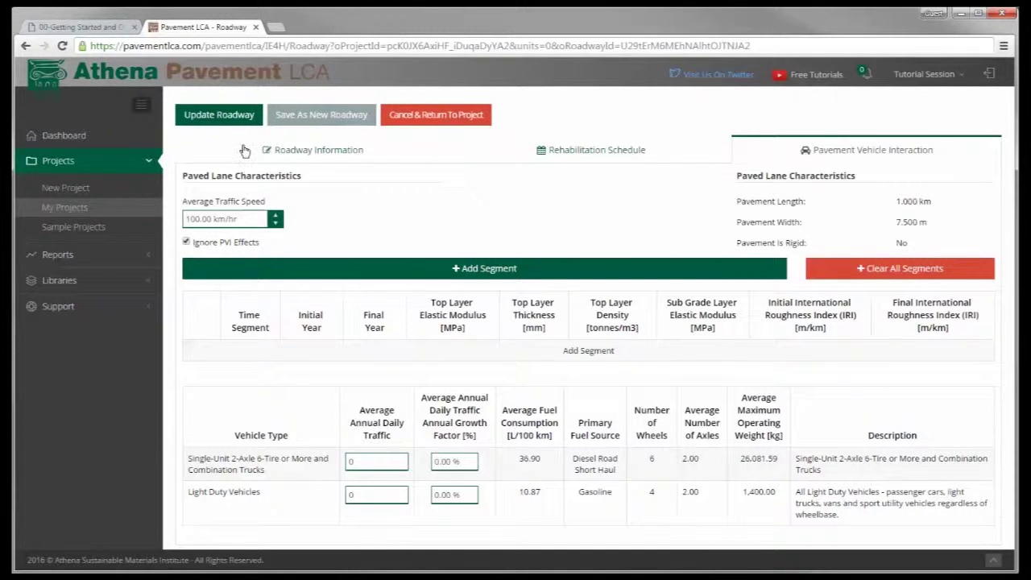
{"action": "left_click", "coordinate": [210, 118]}
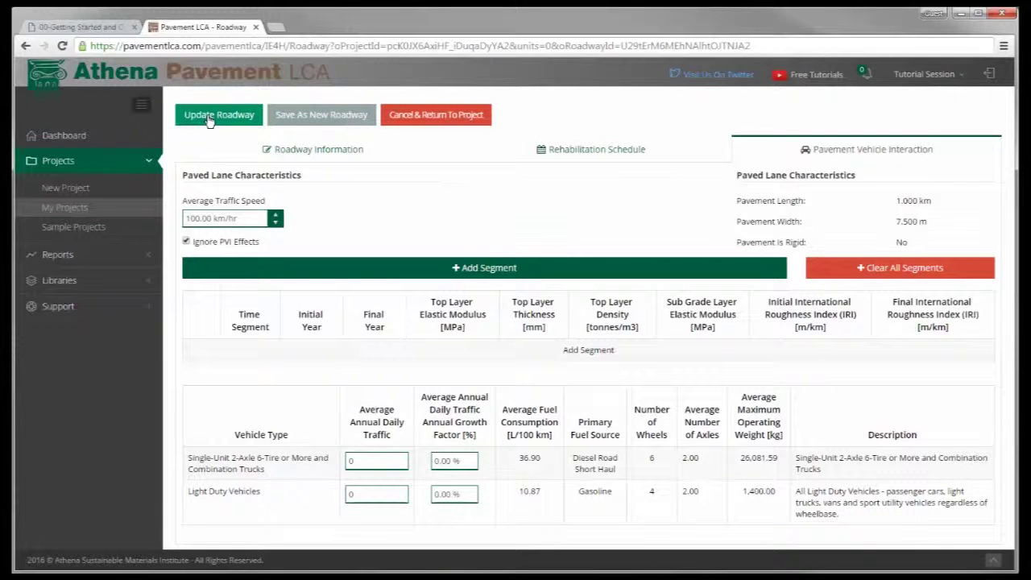
{"action": "left_click", "coordinate": [209, 118]}
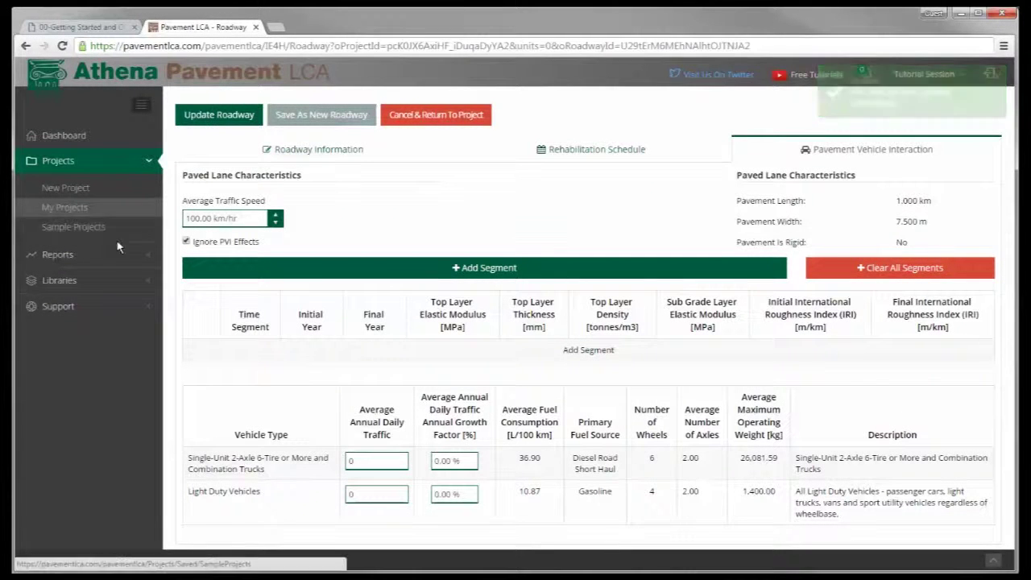
From Reports > Project Reports, open the HMA-250 (copy 01) Absolute Values Report at Bill of Materials
{"action": "left_click", "coordinate": [63, 257]}
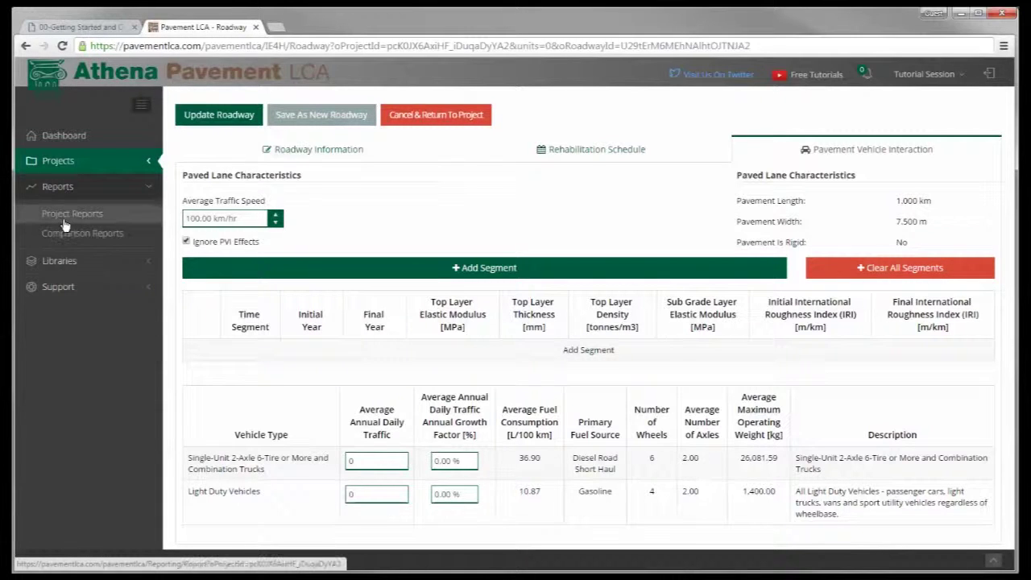
{"action": "left_click", "coordinate": [68, 219]}
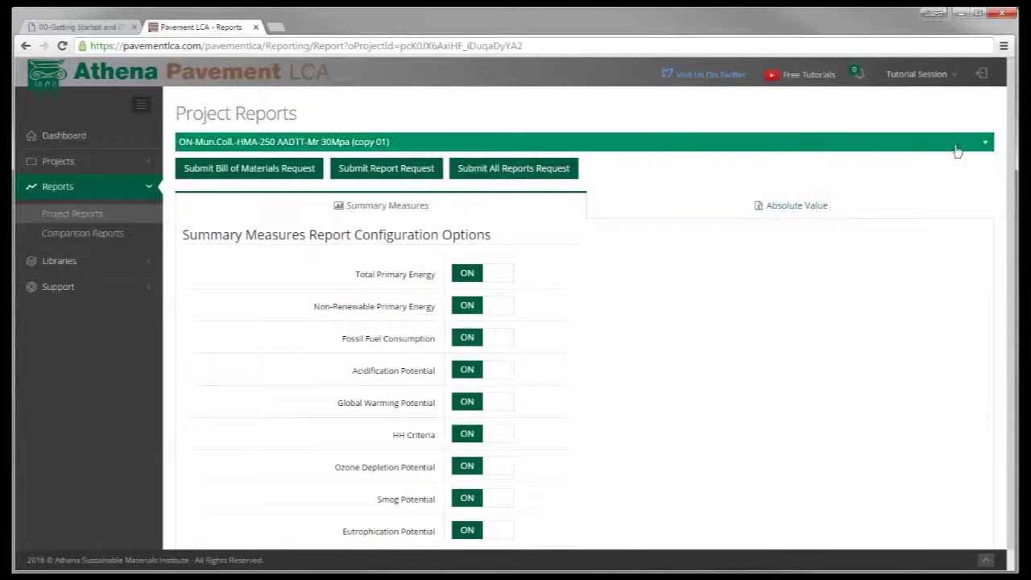
{"action": "left_click", "coordinate": [986, 145]}
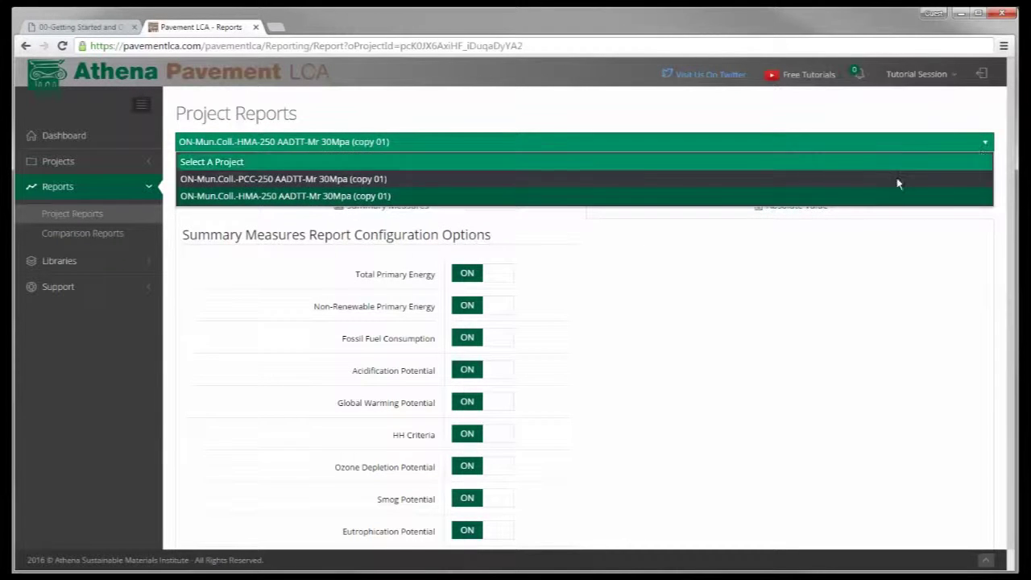
{"action": "left_click", "coordinate": [986, 144]}
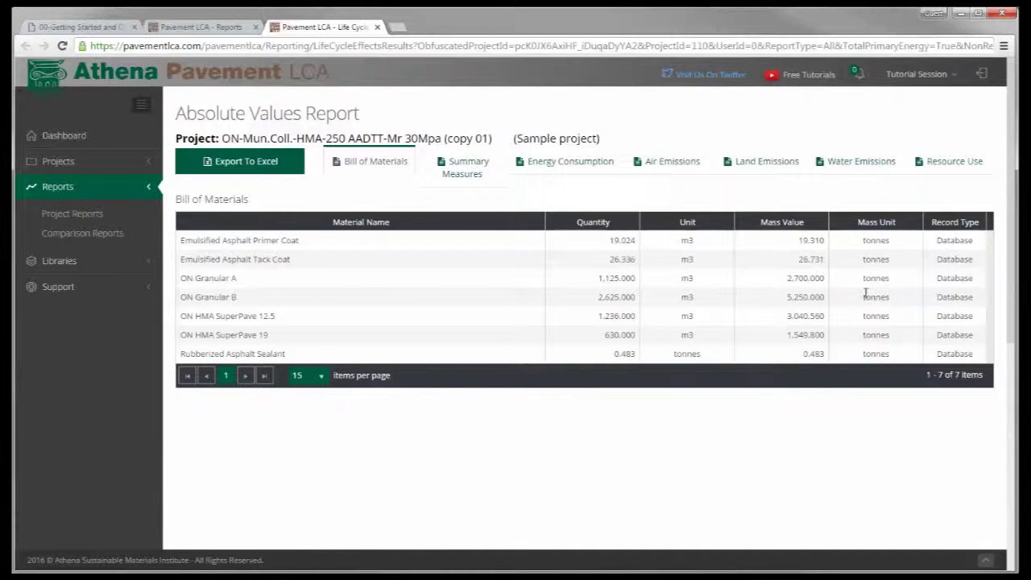
Review the Summary Measures section of the HMA-250 absolute values report, scrolling across its table
{"action": "left_click", "coordinate": [477, 168]}
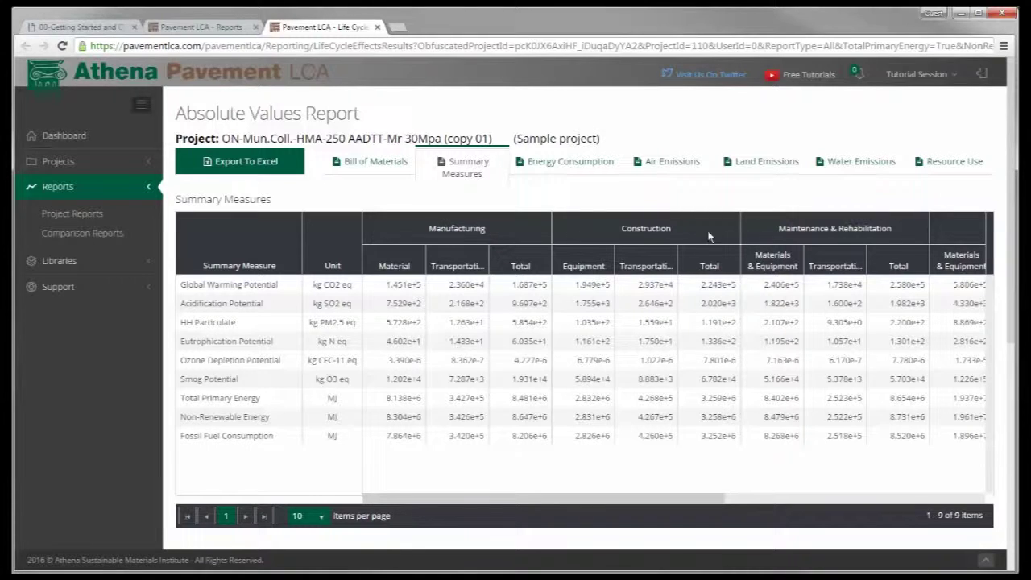
{"action": "left_click_drag", "start_coordinate": [704, 497], "coordinate": [661, 501]}
{"action": "left_click_drag", "start_coordinate": [597, 502], "coordinate": [870, 504]}
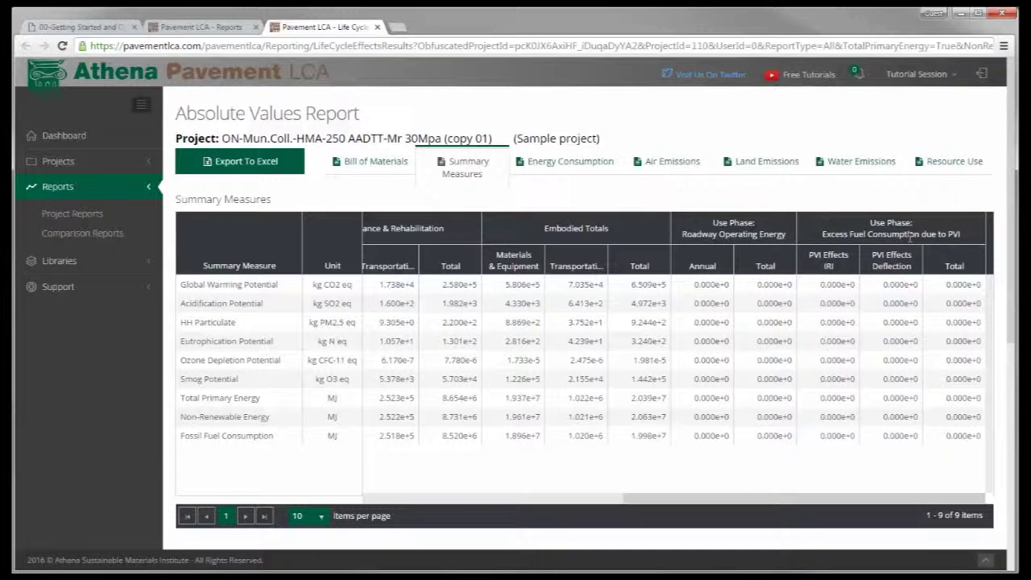
{"action": "left_click_drag", "start_coordinate": [893, 497], "coordinate": [654, 495]}
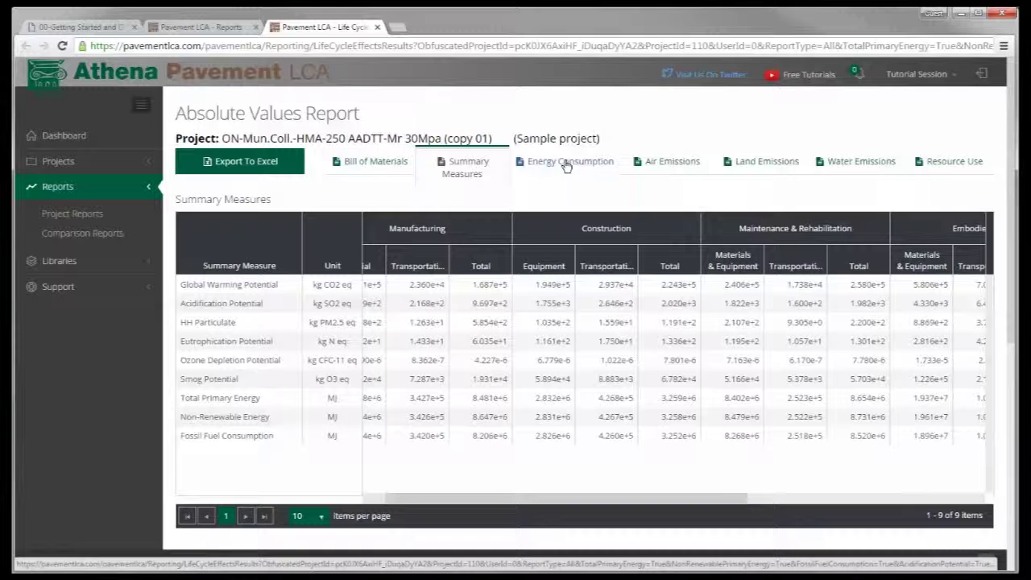
Review the Energy, Air, Land, Water Emissions and Resource Use sections, then export all reports to Excel
{"action": "left_click", "coordinate": [567, 166]}
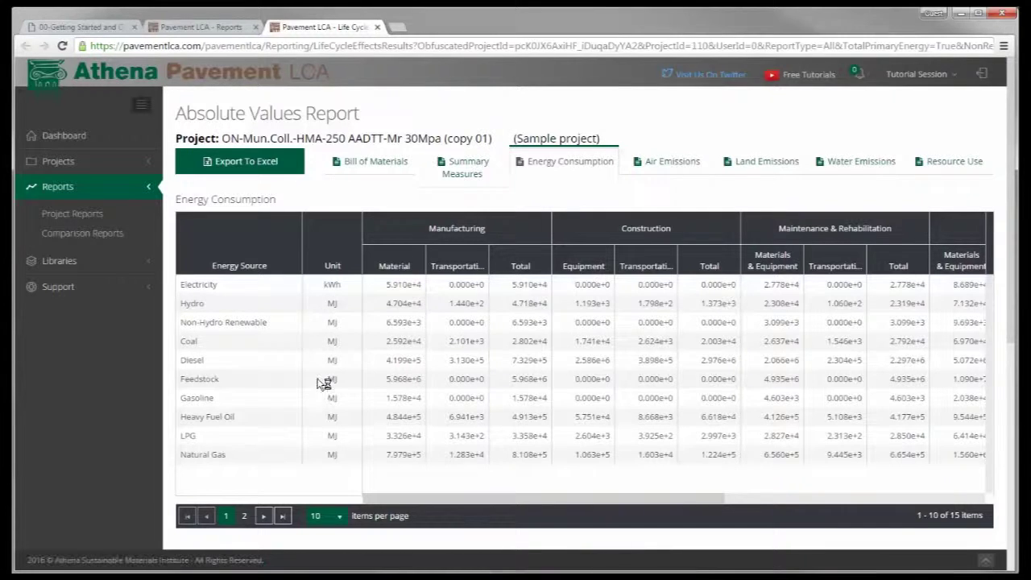
{"action": "left_click", "coordinate": [667, 165]}
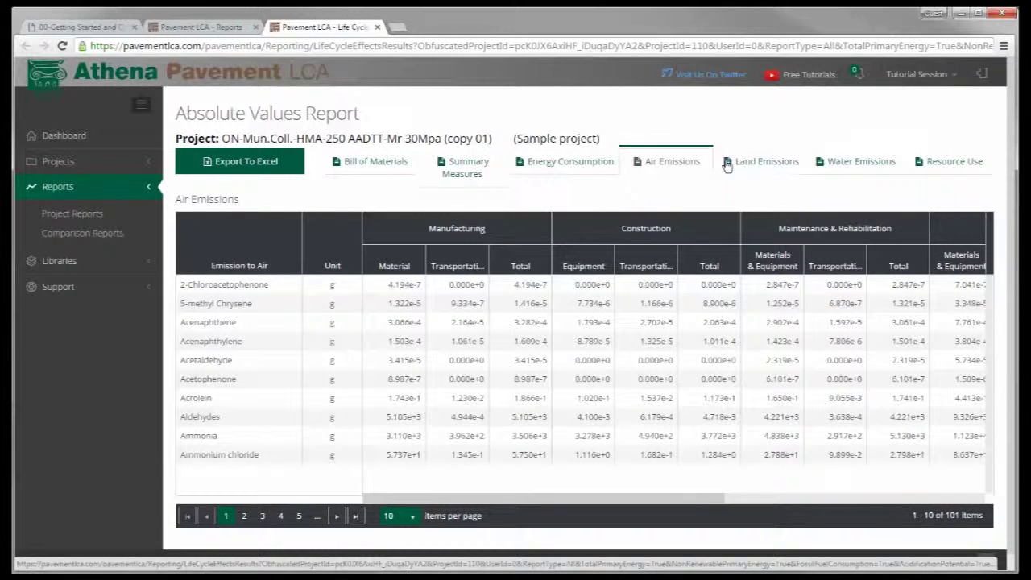
{"action": "left_click", "coordinate": [758, 162]}
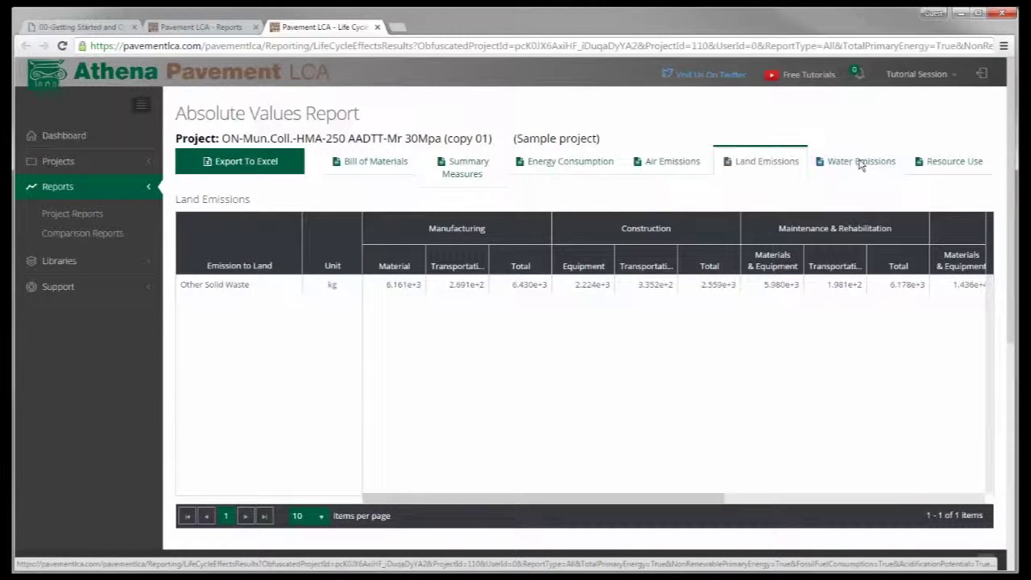
{"action": "left_click", "coordinate": [861, 163]}
{"action": "left_click", "coordinate": [943, 164]}
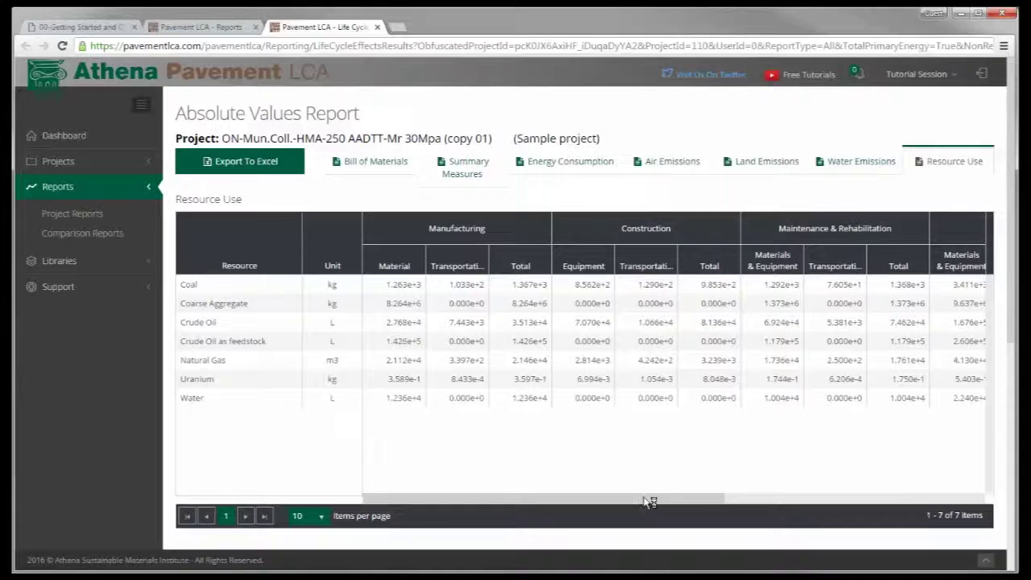
{"action": "left_click_drag", "start_coordinate": [659, 501], "coordinate": [600, 498]}
{"action": "left_click", "coordinate": [261, 166]}
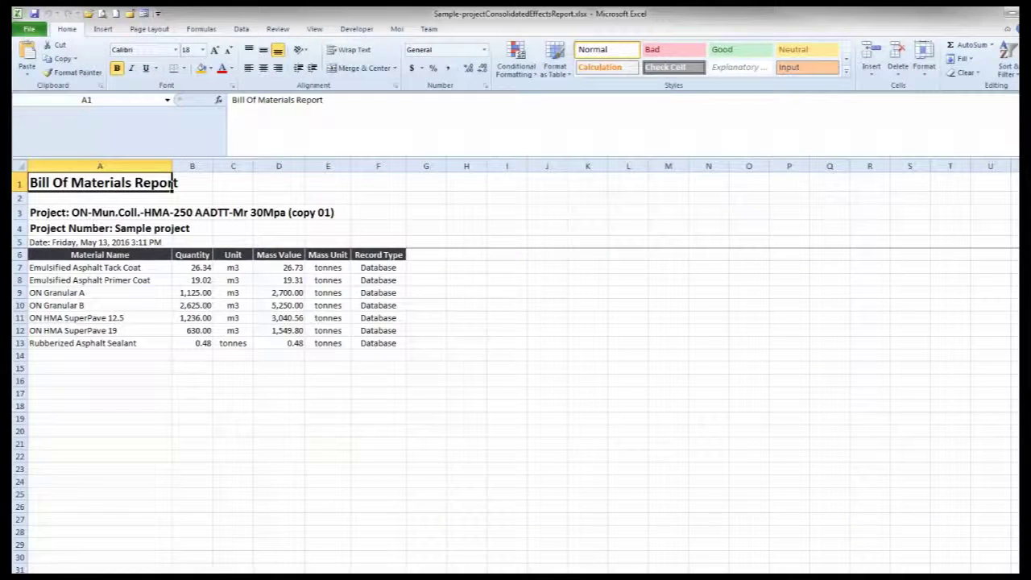
Shrink the Excel window and view the Summary Measures, Energy Consumption, Resource Use and Land Emissions sheets
{"action": "left_click", "coordinate": [490, 381]}
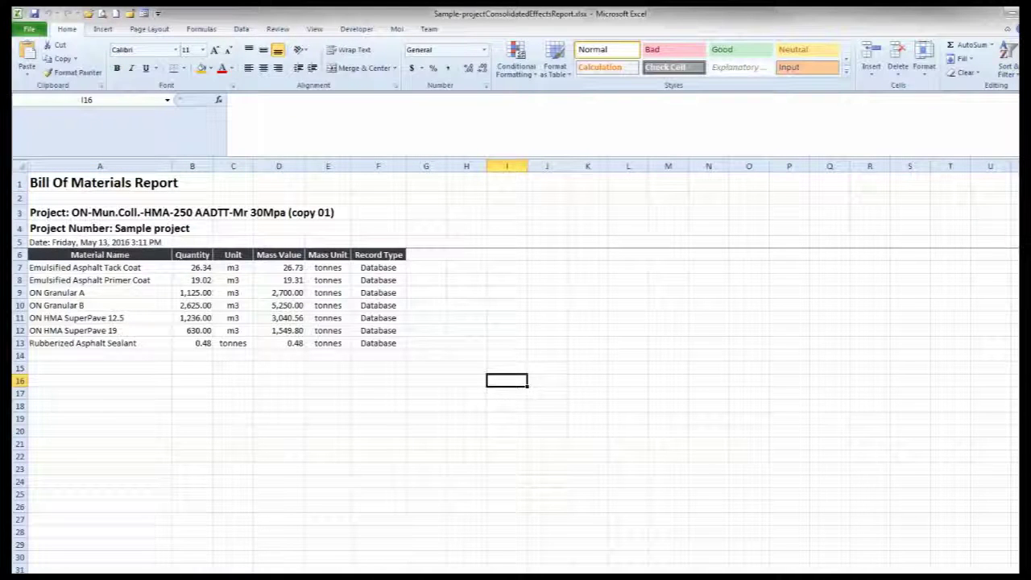
{"action": "left_click", "coordinate": [1012, 14]}
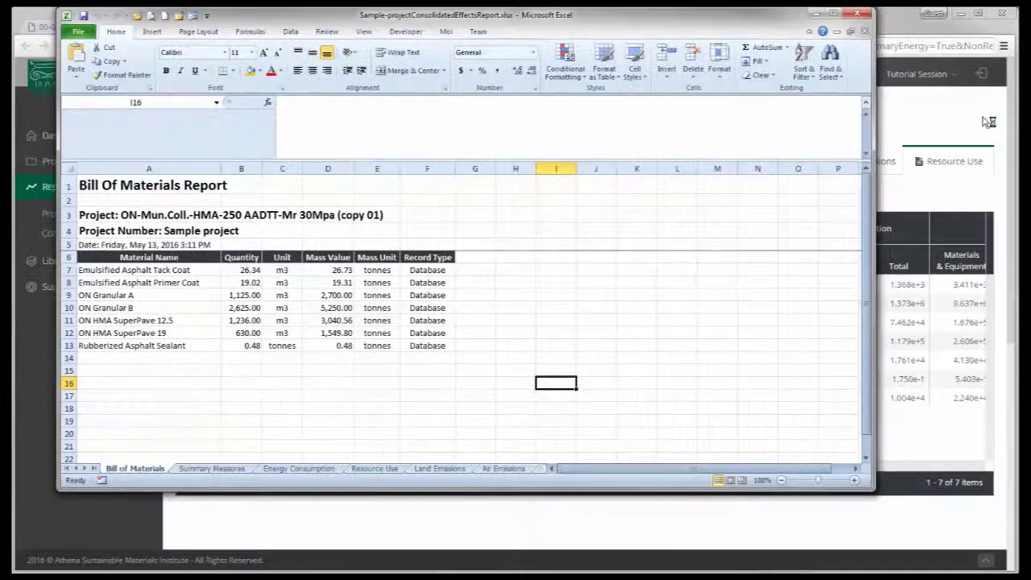
{"action": "left_click", "coordinate": [206, 469]}
{"action": "left_click", "coordinate": [290, 470]}
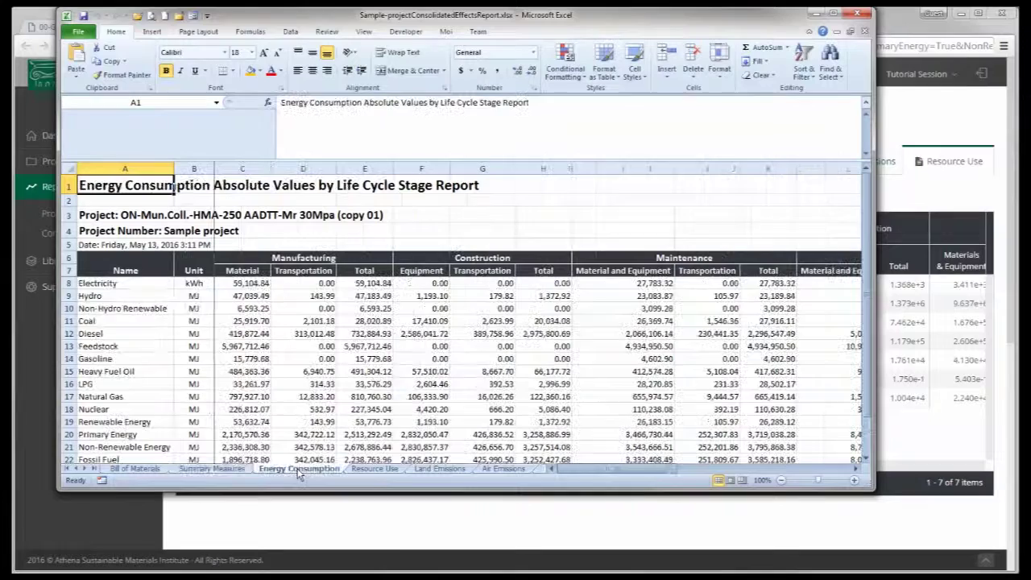
{"action": "left_click", "coordinate": [355, 470]}
{"action": "left_click", "coordinate": [439, 469]}
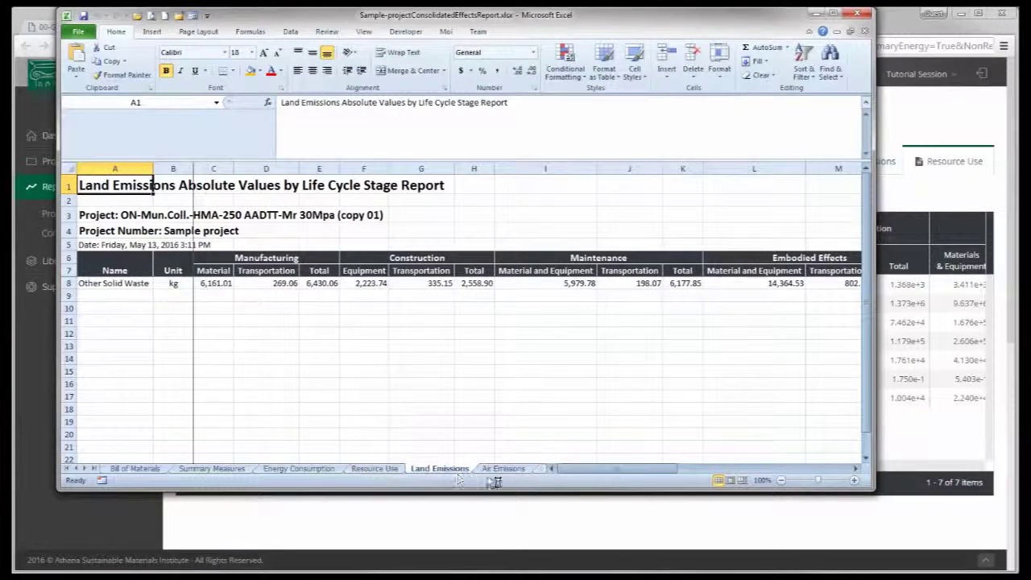
View the Air and Water Emissions sheets, return to Bill of Materials, and leave the workbook
{"action": "left_click", "coordinate": [504, 469]}
{"action": "left_click_drag", "start_coordinate": [551, 473], "coordinate": [693, 472]}
{"action": "left_click", "coordinate": [569, 470]}
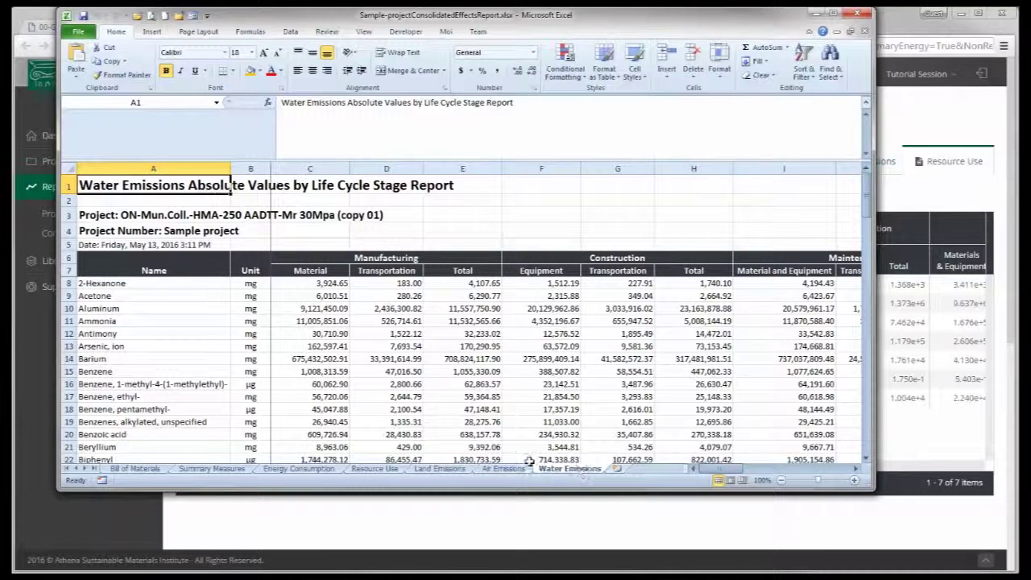
{"action": "left_click", "coordinate": [139, 470]}
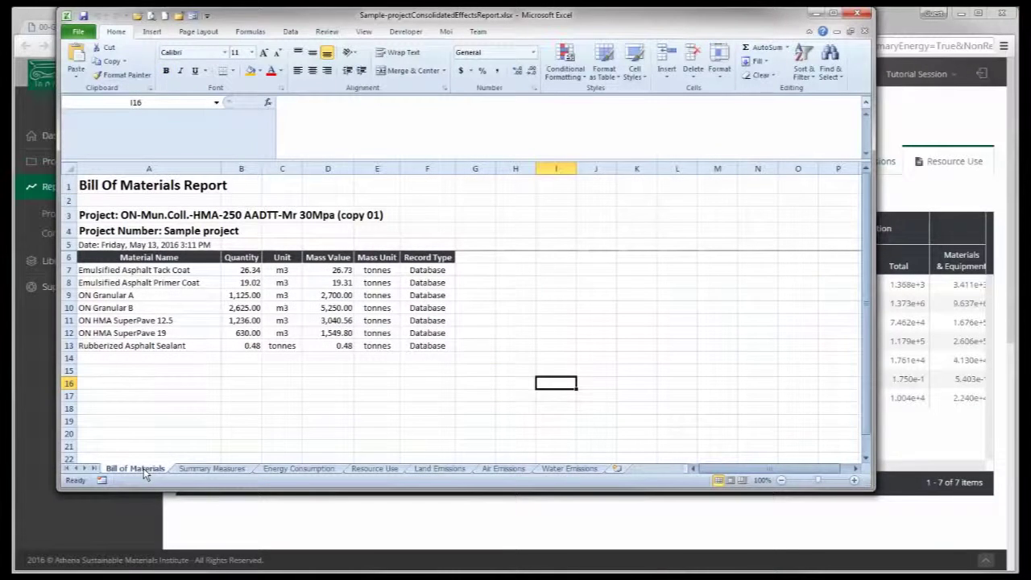
{"action": "key", "text": "alt+Tab"}
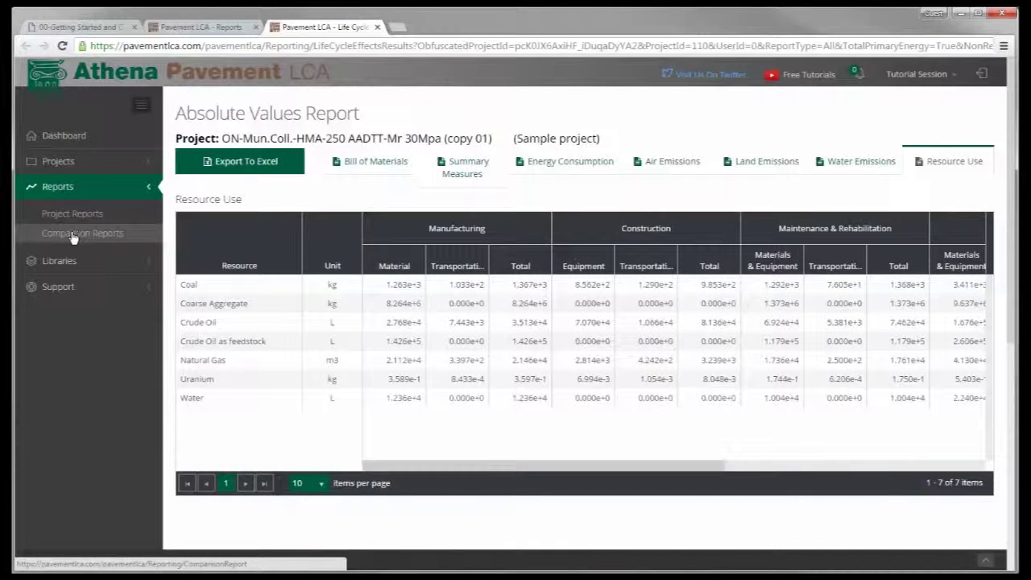
Open Comparison Reports and select the PCC-250 and HMA-250 projects for comparison
{"action": "left_click", "coordinate": [69, 237]}
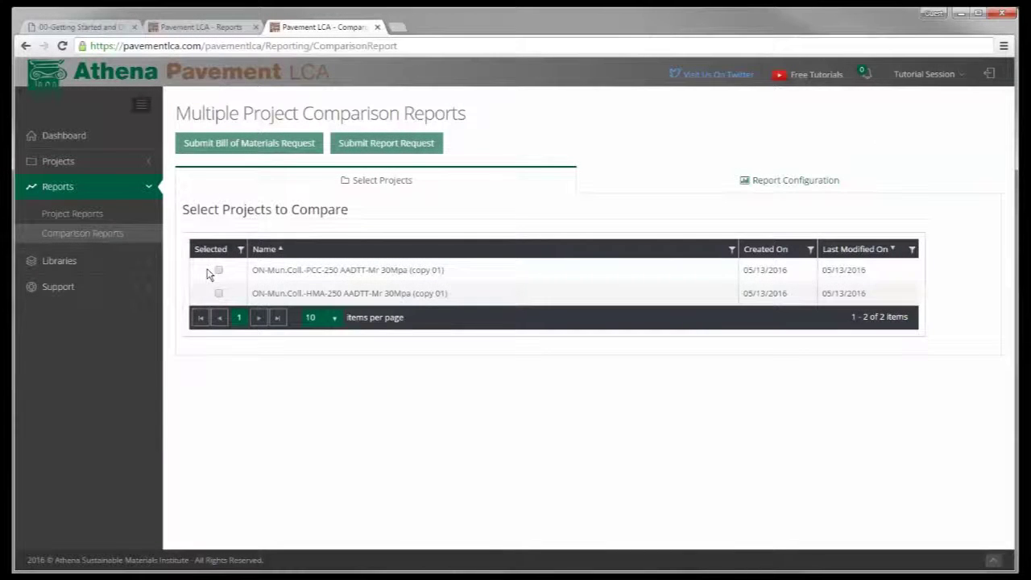
{"action": "left_click", "coordinate": [219, 271]}
{"action": "left_click", "coordinate": [218, 293]}
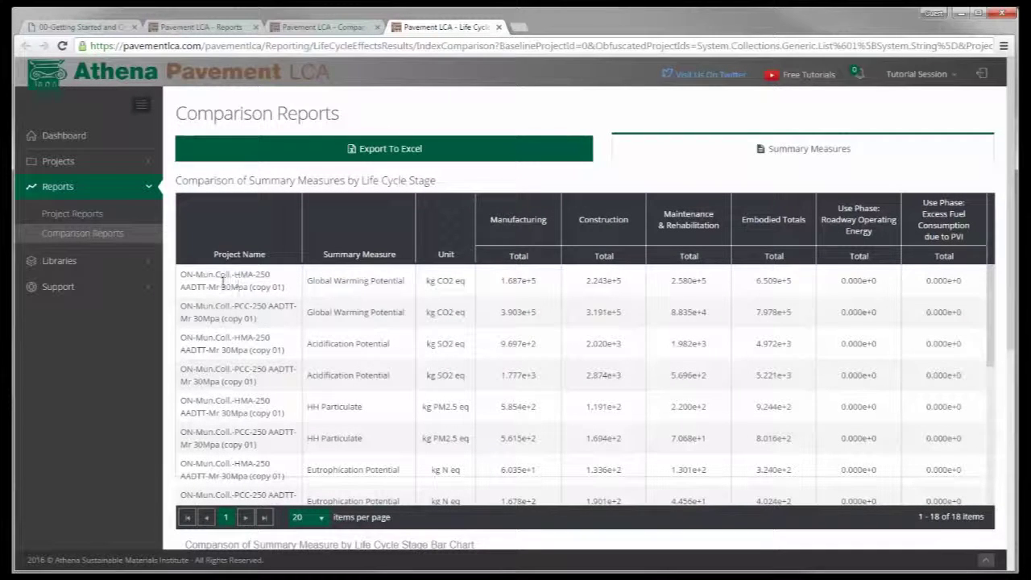
Submit the comparison request and scroll through the summary-measures table and bar chart
{"action": "left_click", "coordinate": [251, 315]}
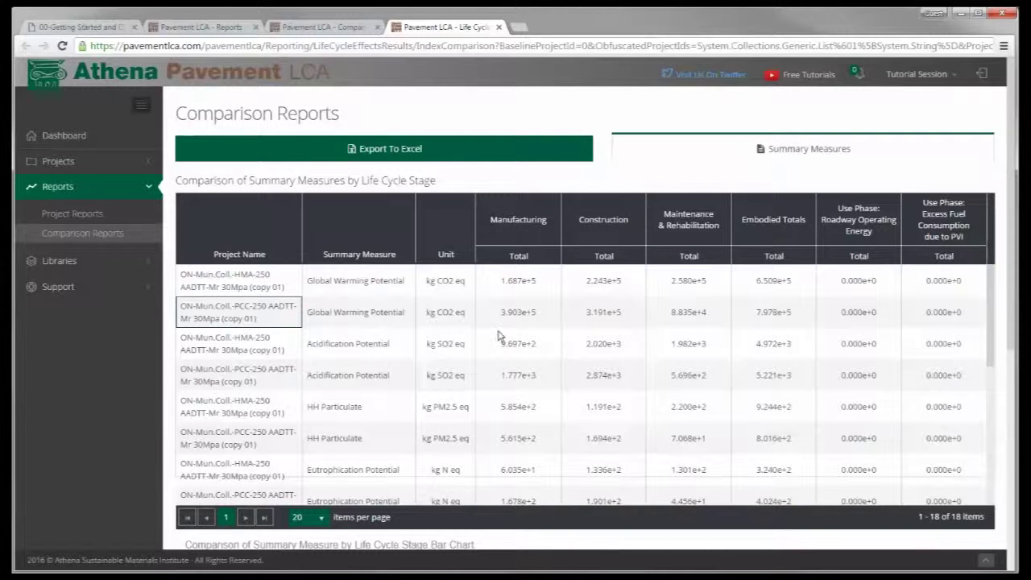
{"action": "left_click", "coordinate": [458, 342]}
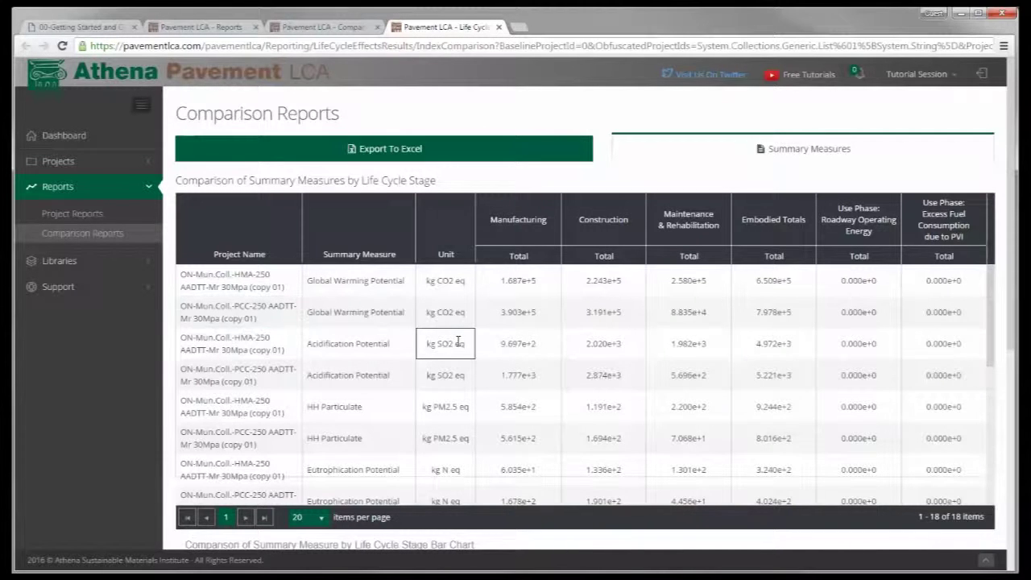
{"action": "scroll", "coordinate": [449, 335], "scroll_direction": "down", "scroll_amount": 2}
{"action": "scroll", "coordinate": [449, 334], "scroll_direction": "down", "scroll_amount": 5}
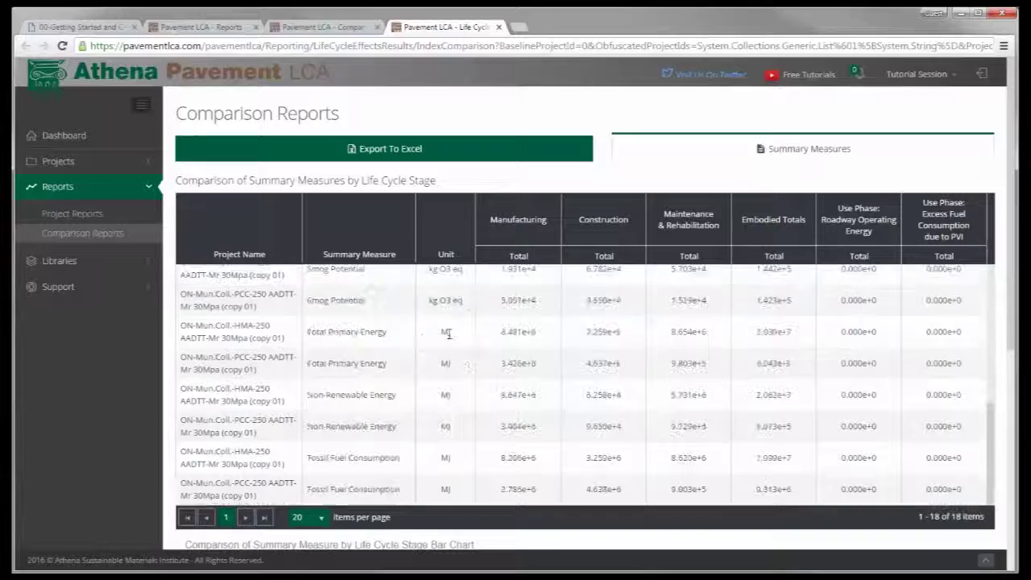
{"action": "scroll", "coordinate": [669, 403], "scroll_direction": "down", "scroll_amount": 5}
{"action": "scroll", "coordinate": [738, 411], "scroll_direction": "up", "scroll_amount": 1}
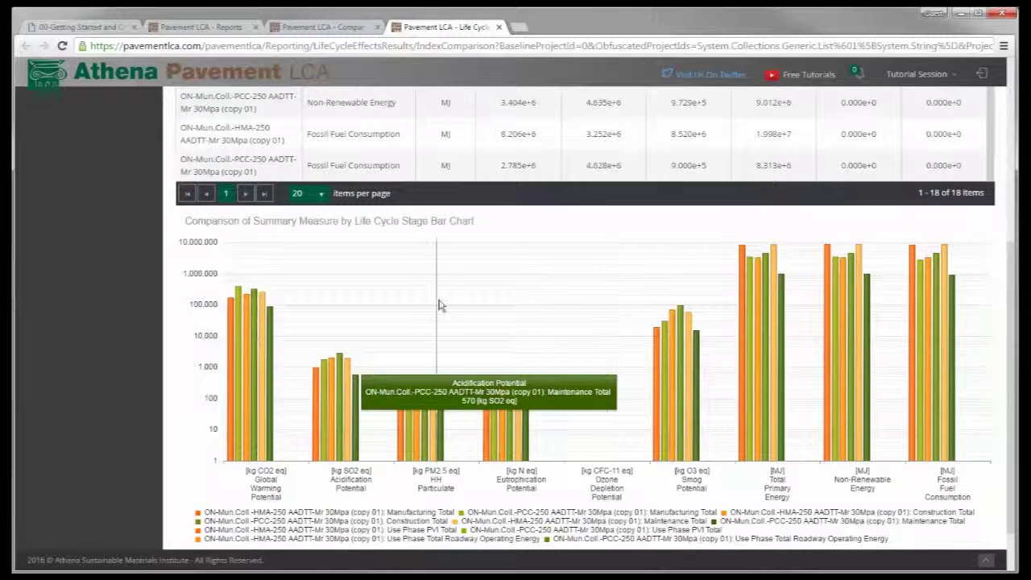
{"action": "left_click", "coordinate": [64, 142]}
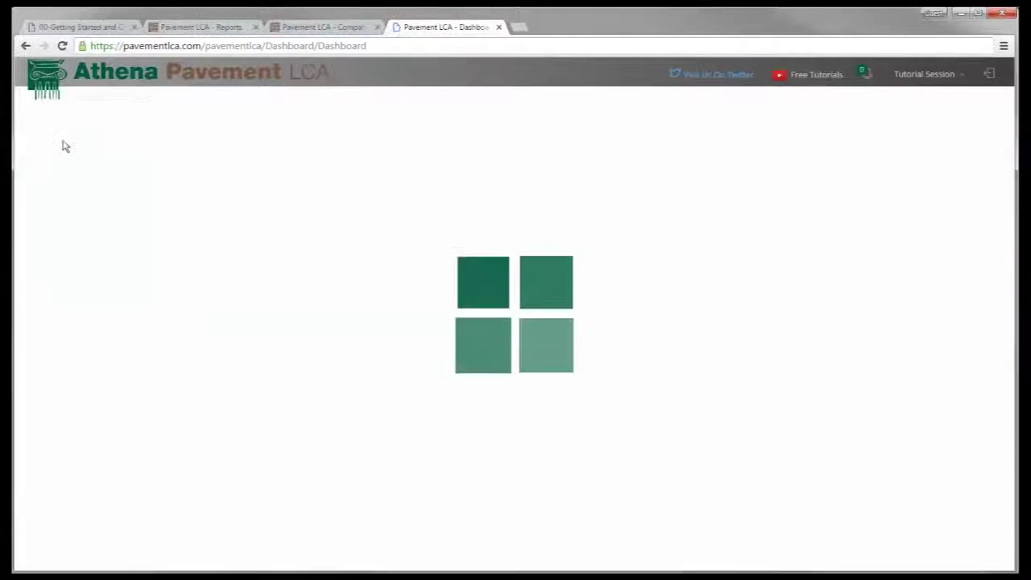